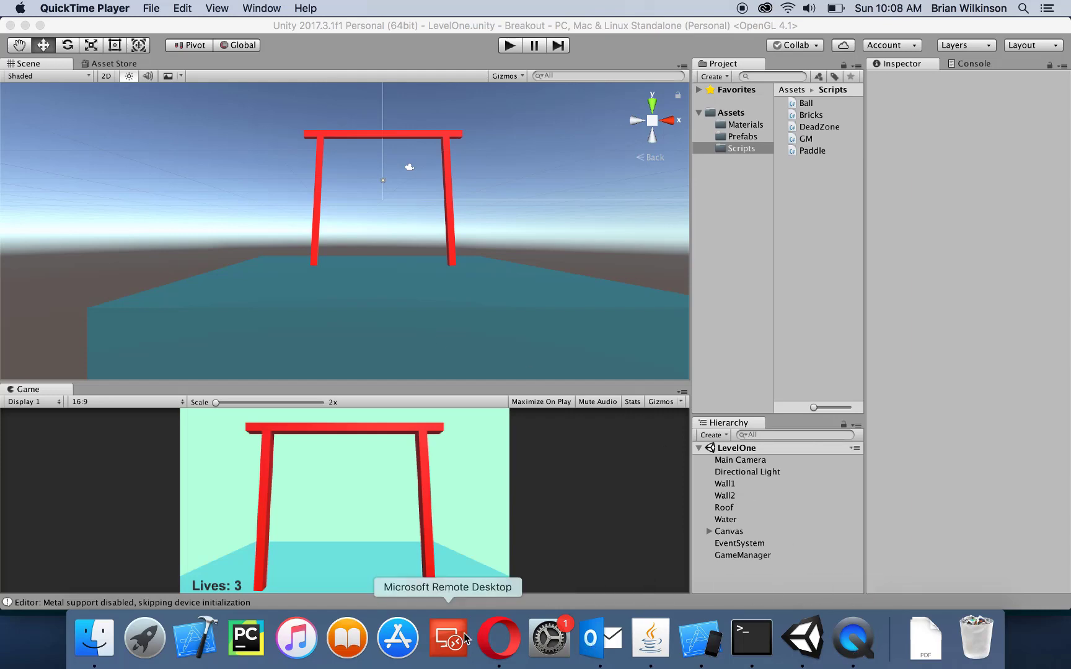
- Check the Breakout tutorial, then create a new empty scene in Unity
{"action": "left_click", "coordinate": [491, 644]}
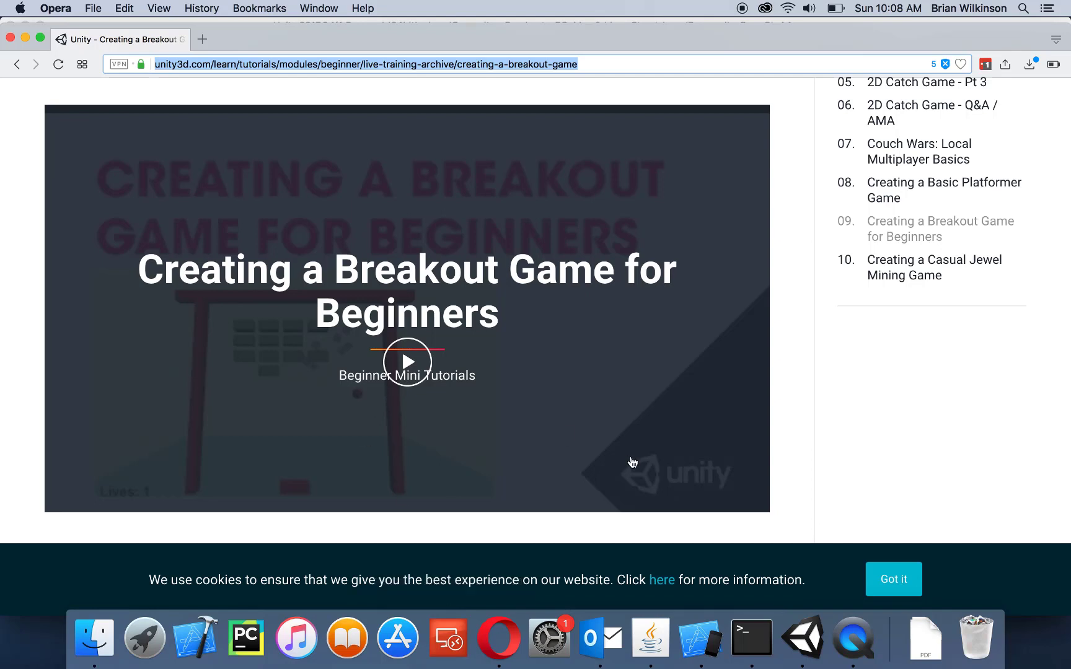
{"action": "left_click", "coordinate": [809, 644]}
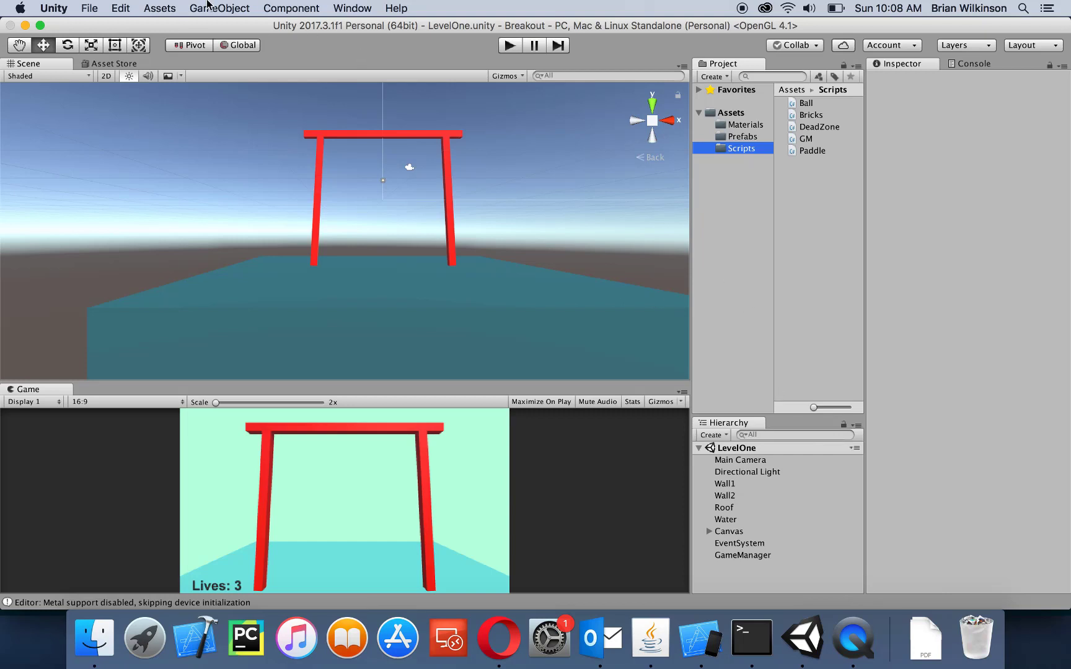
{"action": "left_click", "coordinate": [88, 9]}
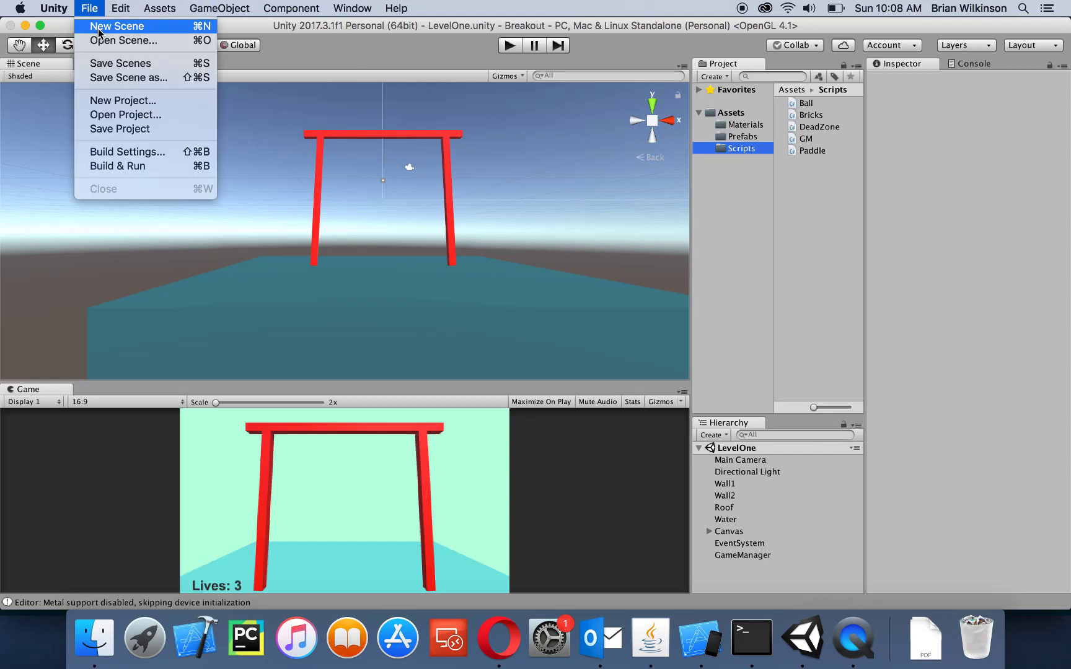
{"action": "left_click", "coordinate": [98, 29]}
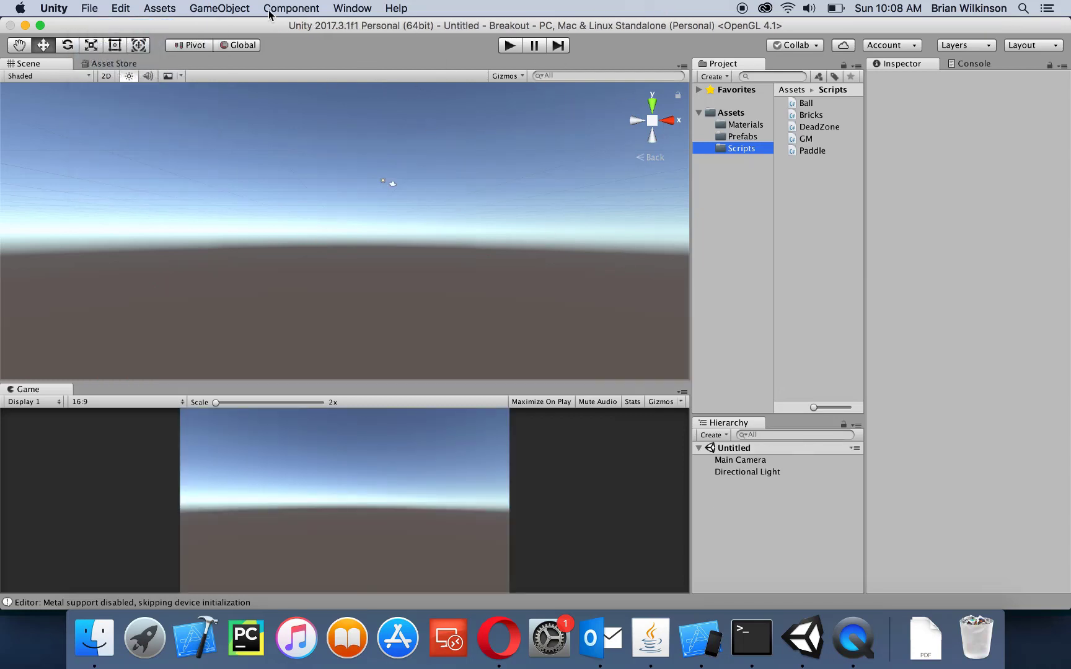
- Save the untitled scene as StartMenu in the project's Assets
{"action": "left_click", "coordinate": [88, 9]}
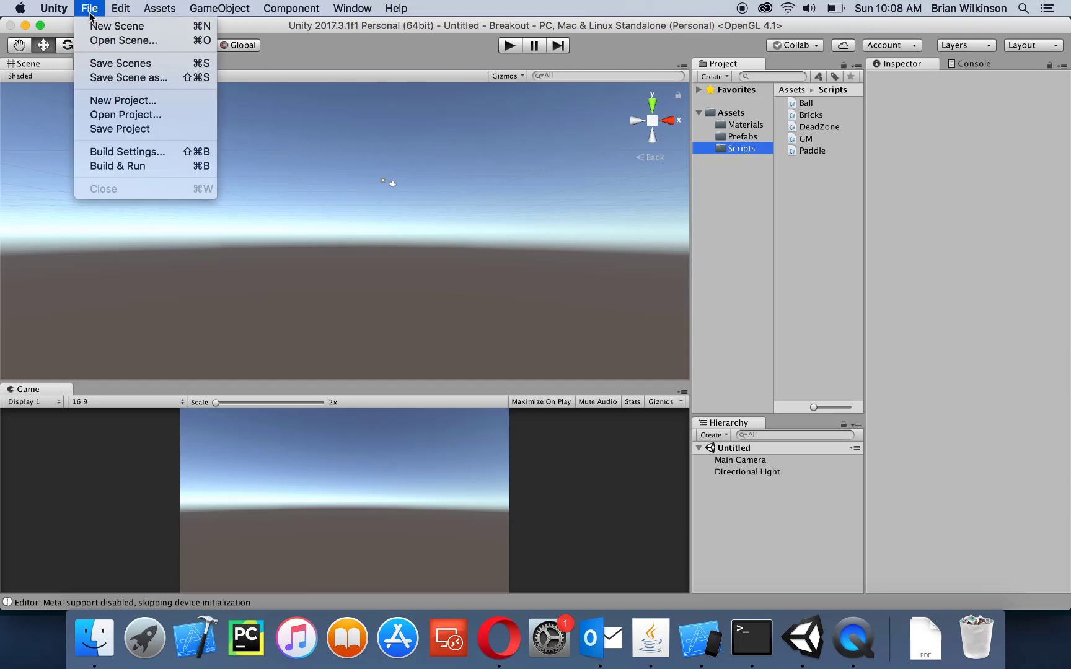
{"action": "left_click", "coordinate": [105, 63]}
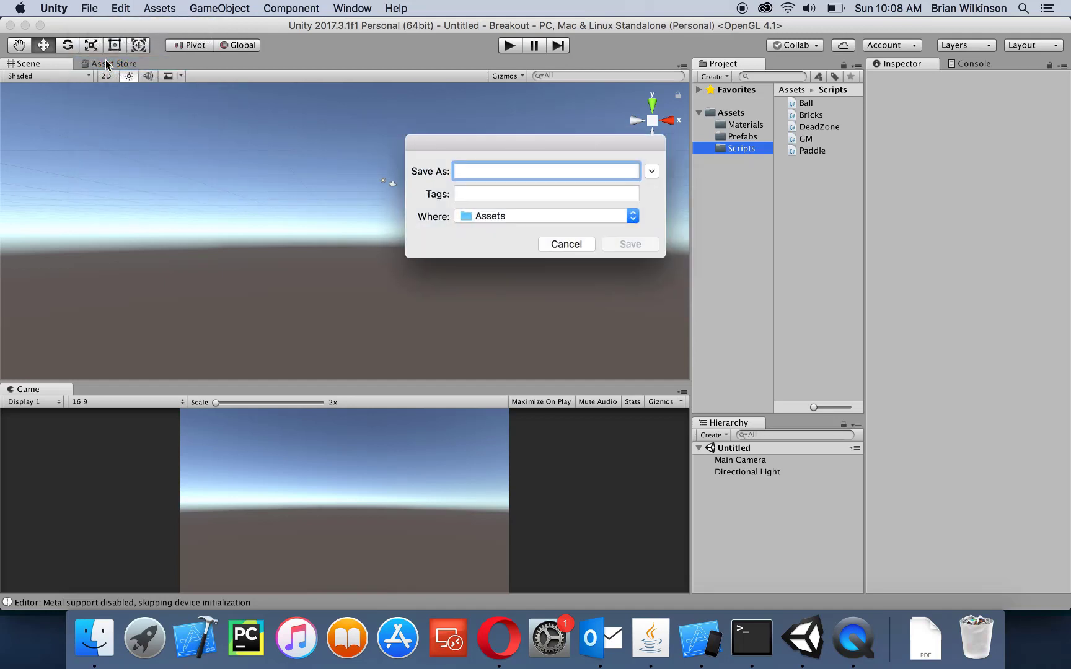
{"action": "type", "text": "StartMenu"}
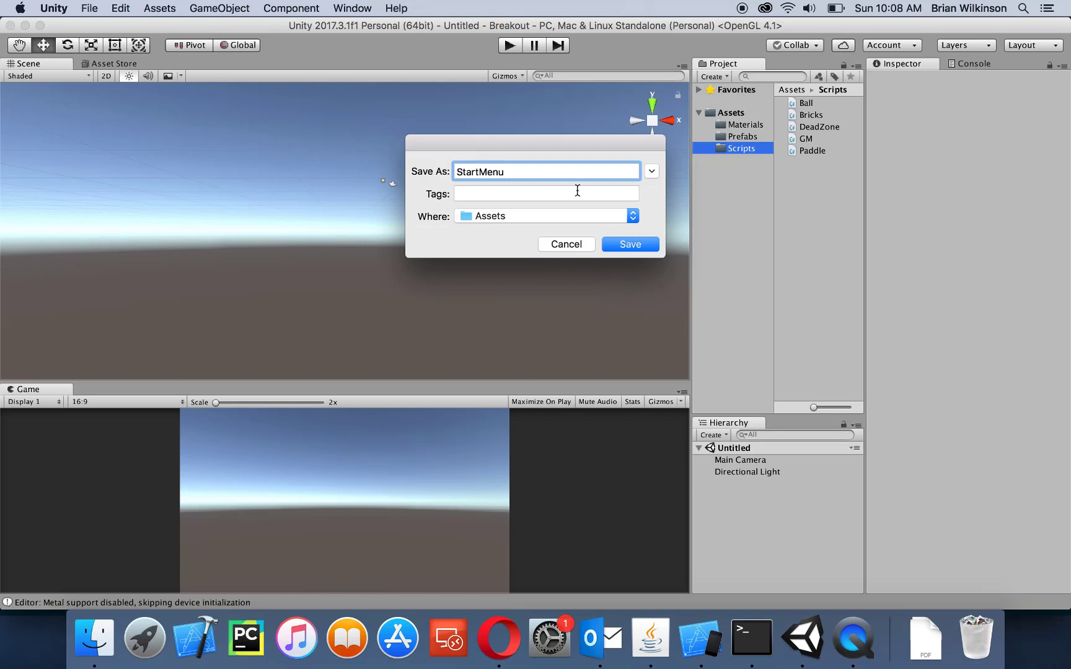
{"action": "left_click", "coordinate": [627, 245]}
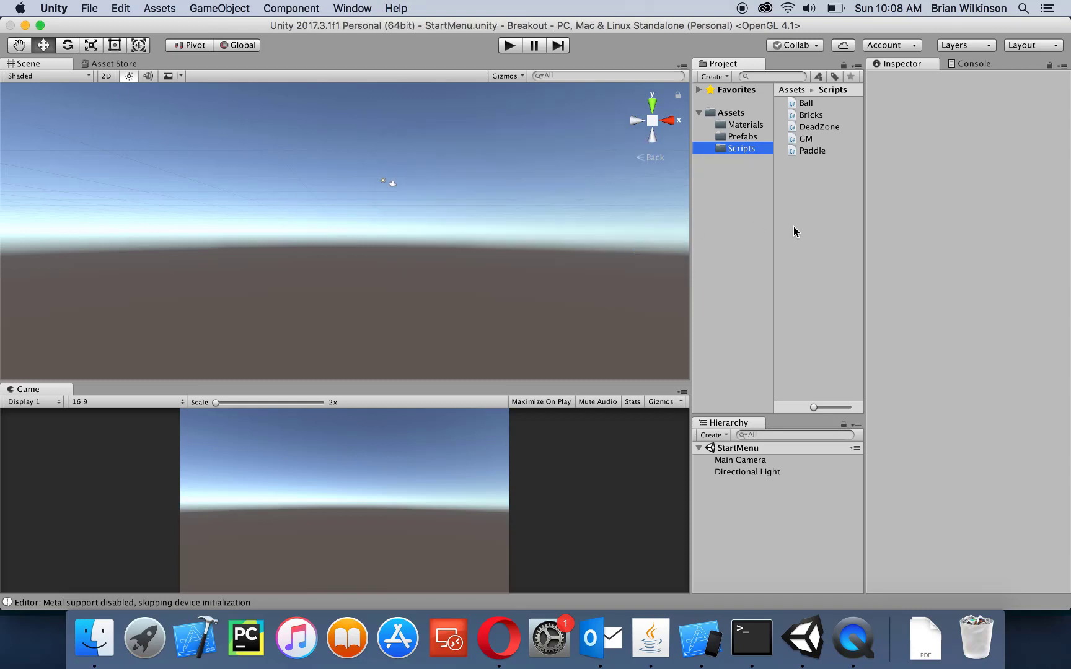
- Create a new folder named _Scences inside Assets
{"action": "left_click", "coordinate": [731, 113]}
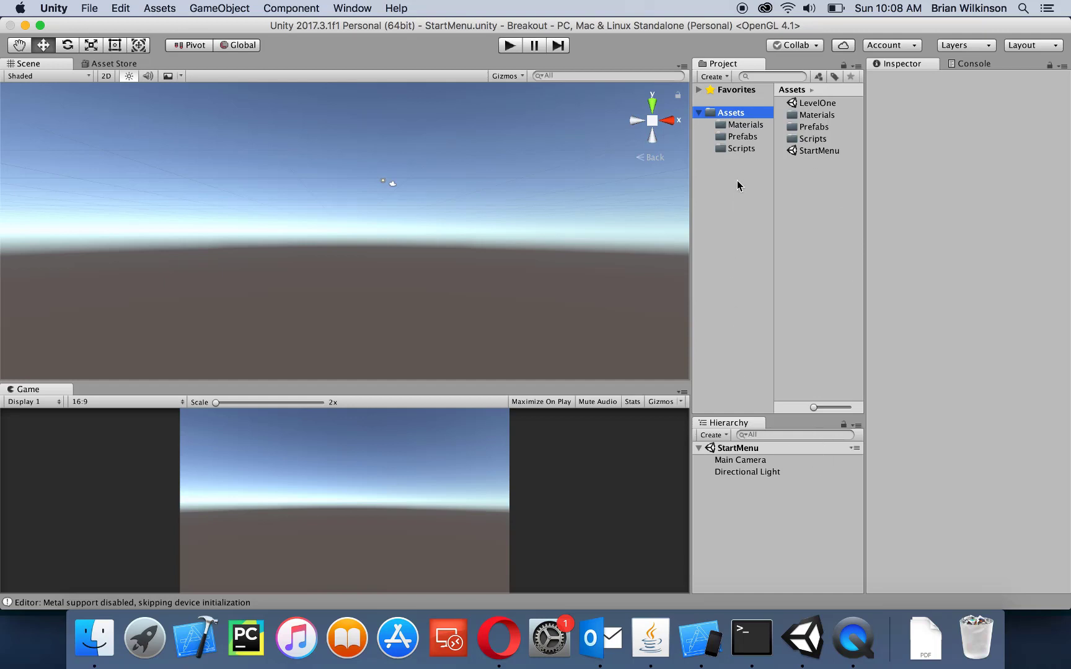
{"action": "left_click", "coordinate": [713, 76]}
{"action": "left_click", "coordinate": [721, 89]}
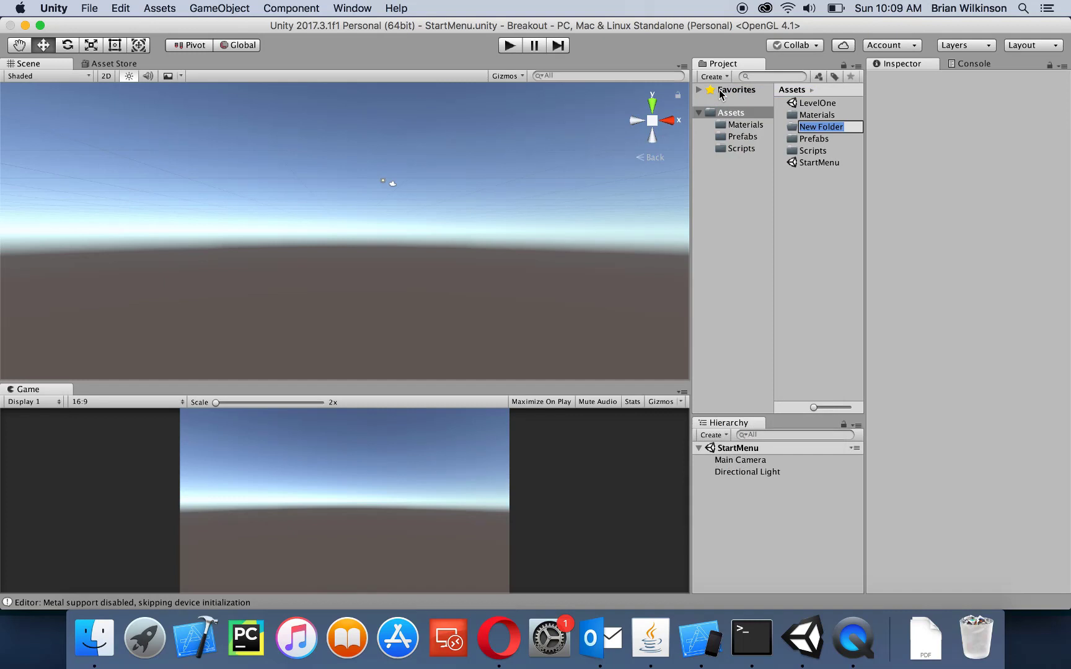
{"action": "type", "text": "_Scences"}
{"action": "key", "text": "Return"}
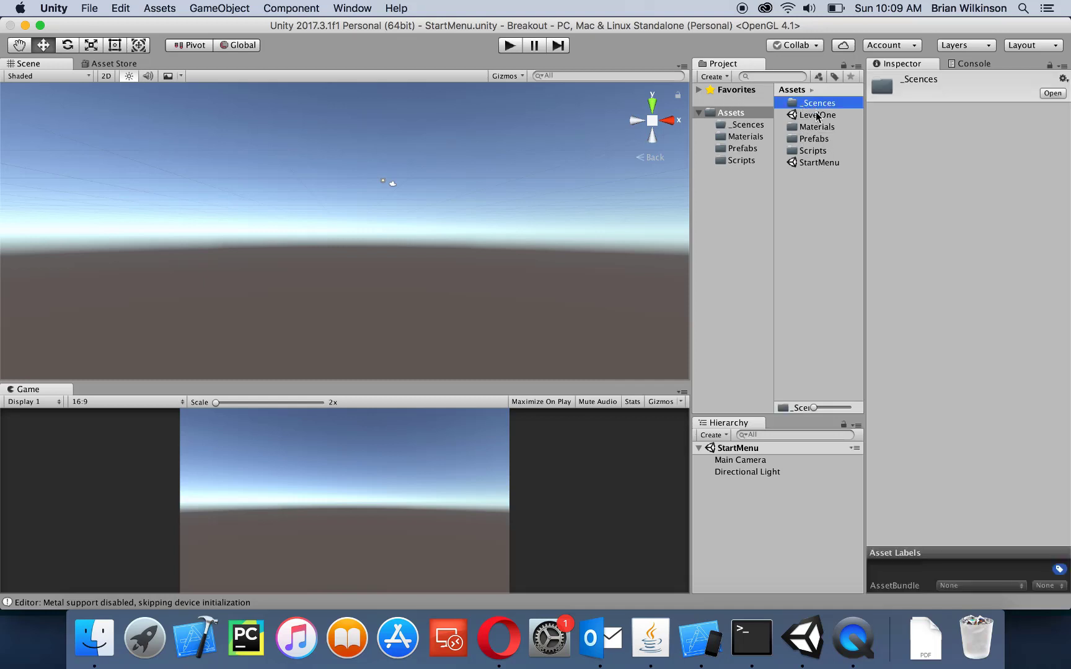
- Move the StartMenu and LevelOne scenes into _Scences and open it to confirm
{"action": "left_click", "coordinate": [813, 163]}
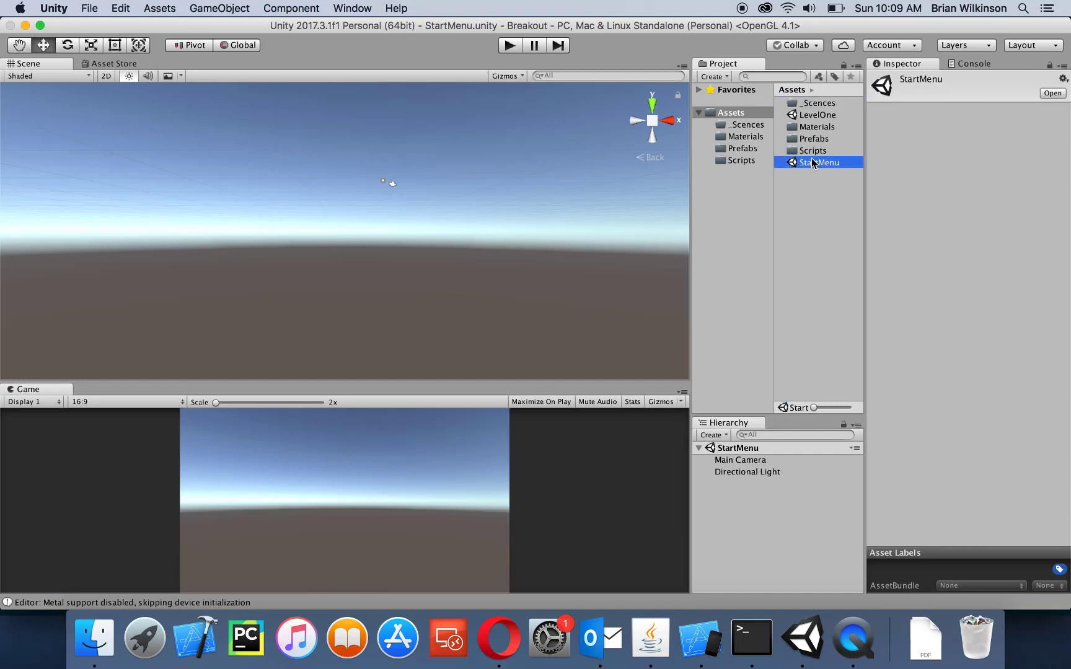
{"action": "left_click", "coordinate": [809, 115], "text": "super"}
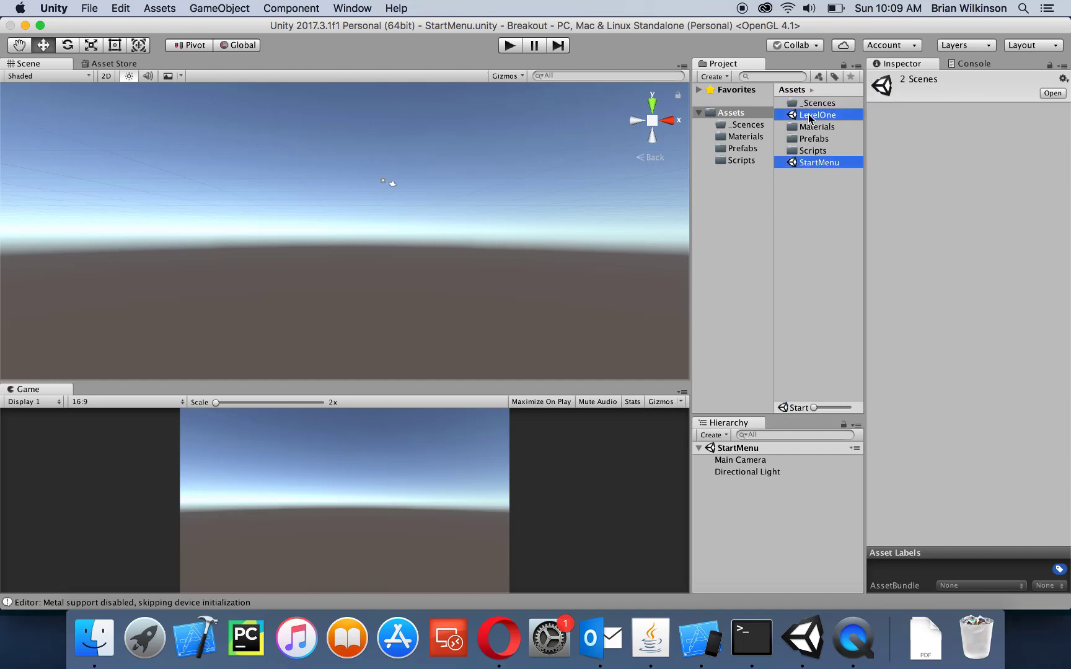
{"action": "left_click_drag", "start_coordinate": [810, 117], "coordinate": [809, 109]}
{"action": "left_click", "coordinate": [733, 127]}
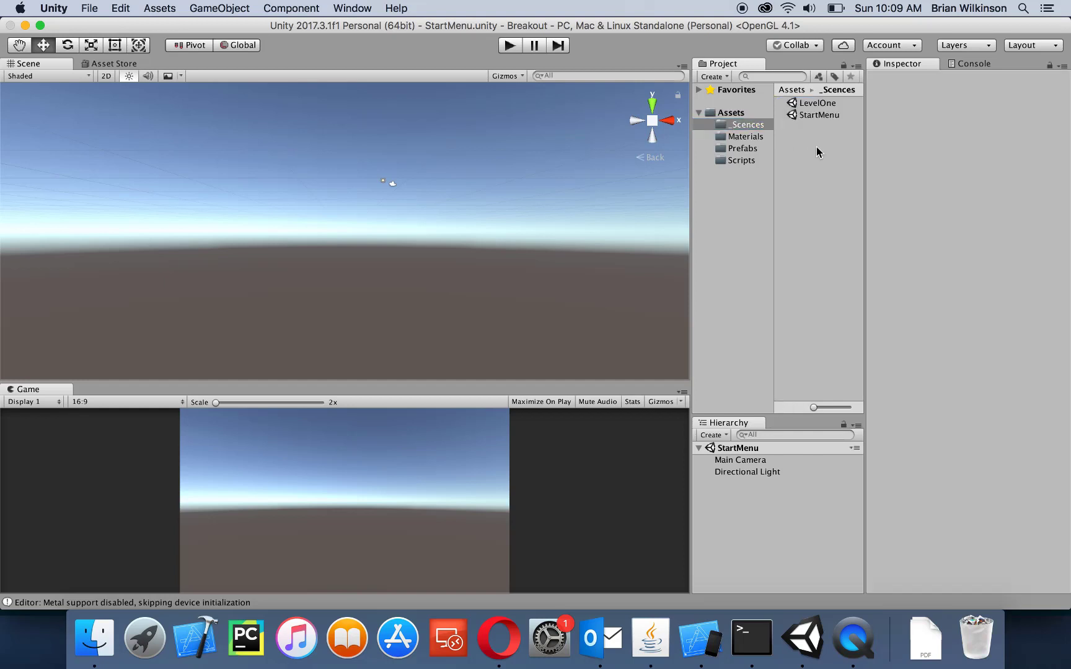
- Set Main Camera's Clear Flags to Solid Color with a light green background (BEFBC1)
{"action": "left_click", "coordinate": [735, 461]}
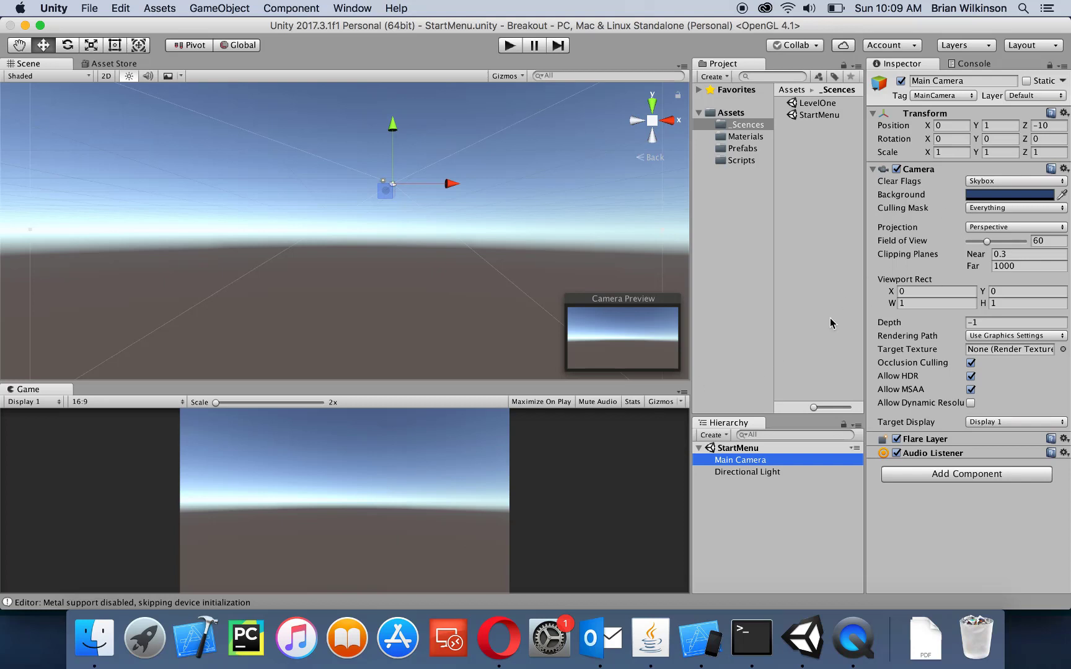
{"action": "left_click", "coordinate": [995, 182]}
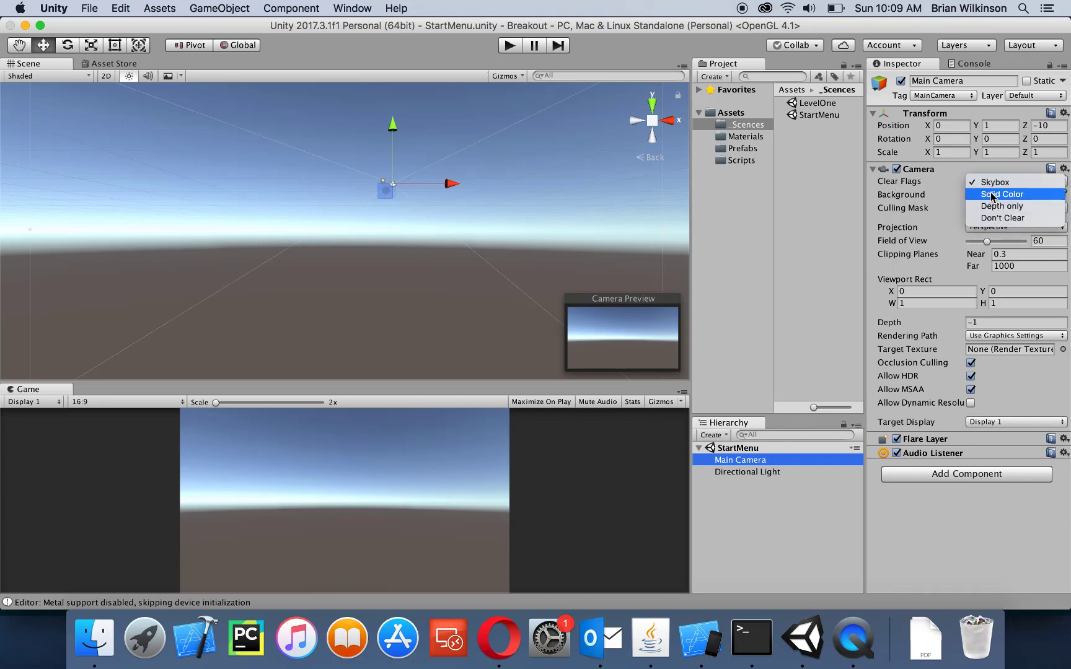
{"action": "left_click", "coordinate": [990, 194]}
{"action": "left_click", "coordinate": [990, 194]}
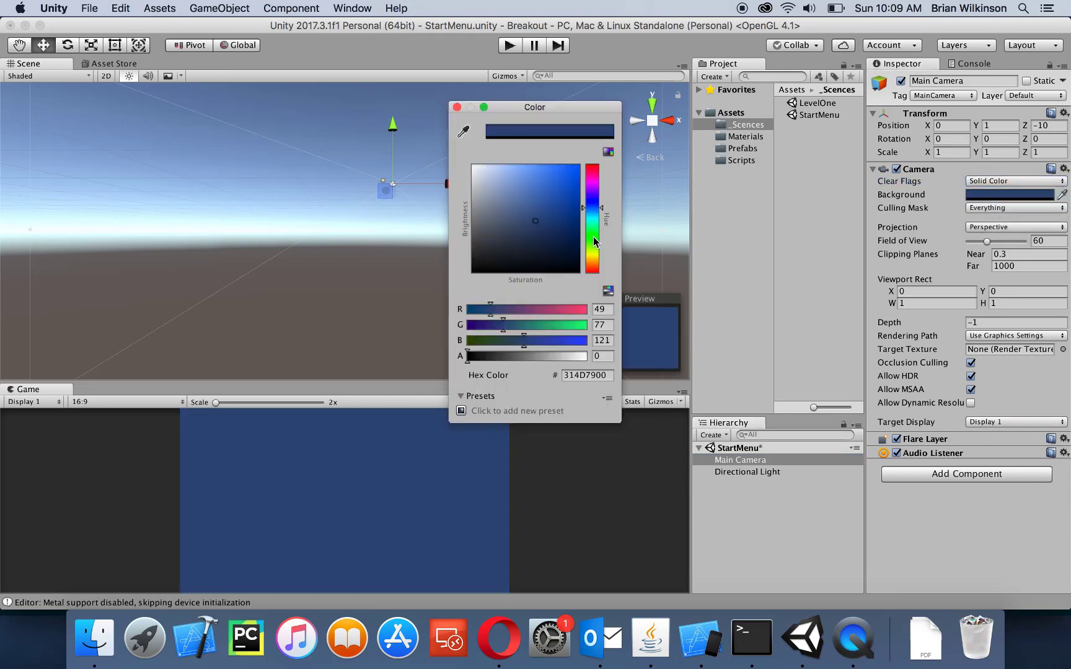
{"action": "left_click", "coordinate": [594, 238]}
{"action": "left_click_drag", "start_coordinate": [518, 196], "coordinate": [501, 173]}
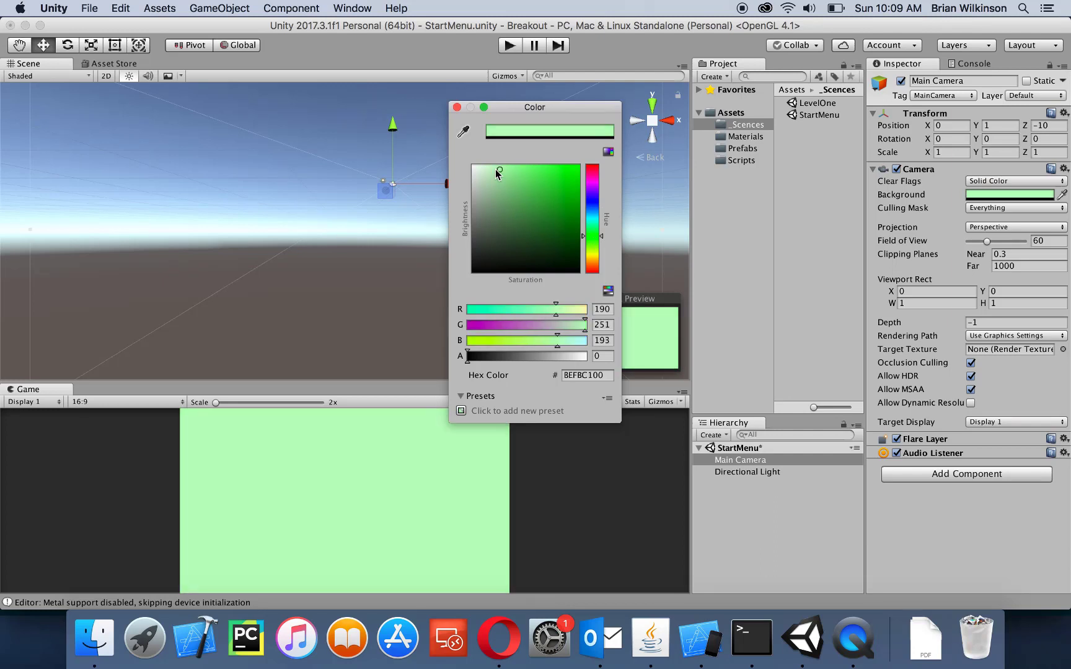
{"action": "left_click", "coordinate": [457, 107]}
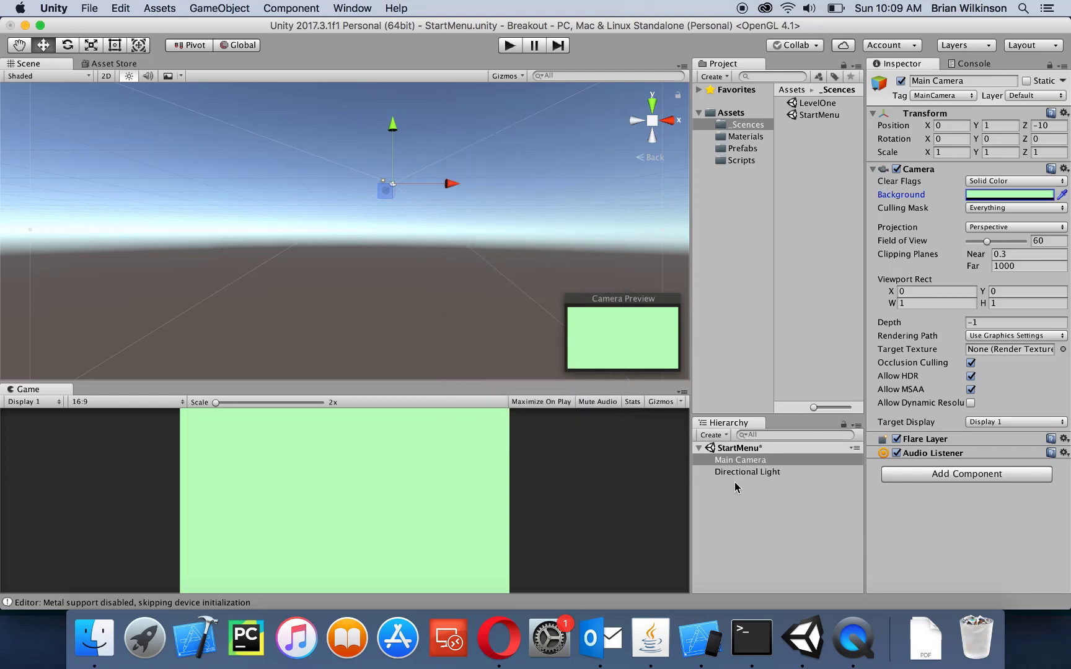
- Add a UI Text object to the scene and name it Welcome
{"action": "left_click", "coordinate": [714, 437]}
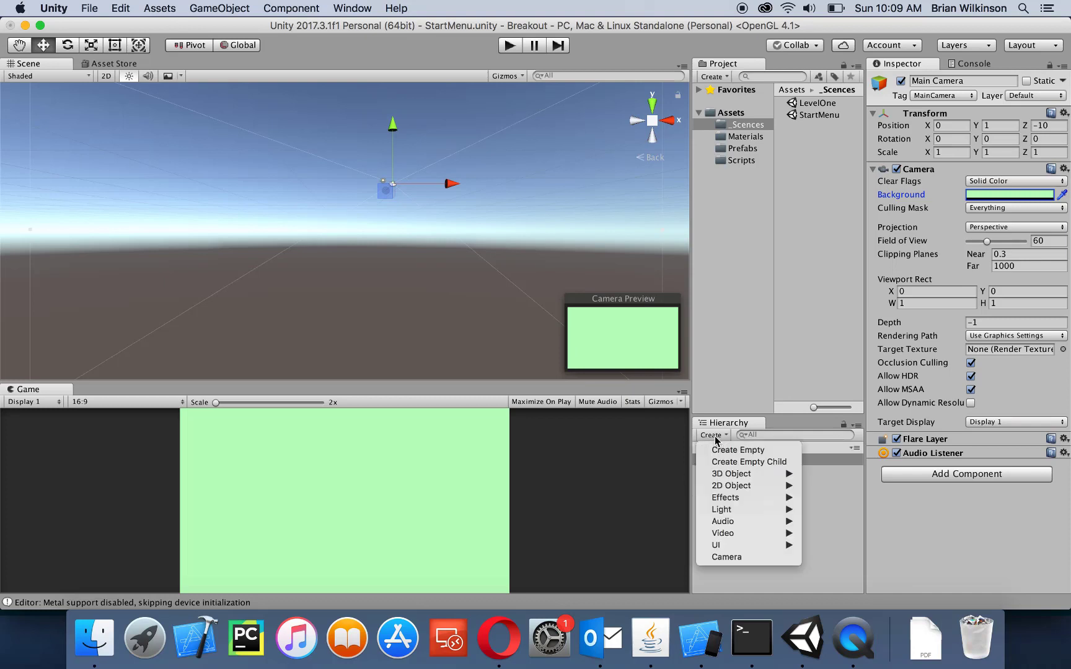
{"action": "mouse_move", "coordinate": [743, 547]}
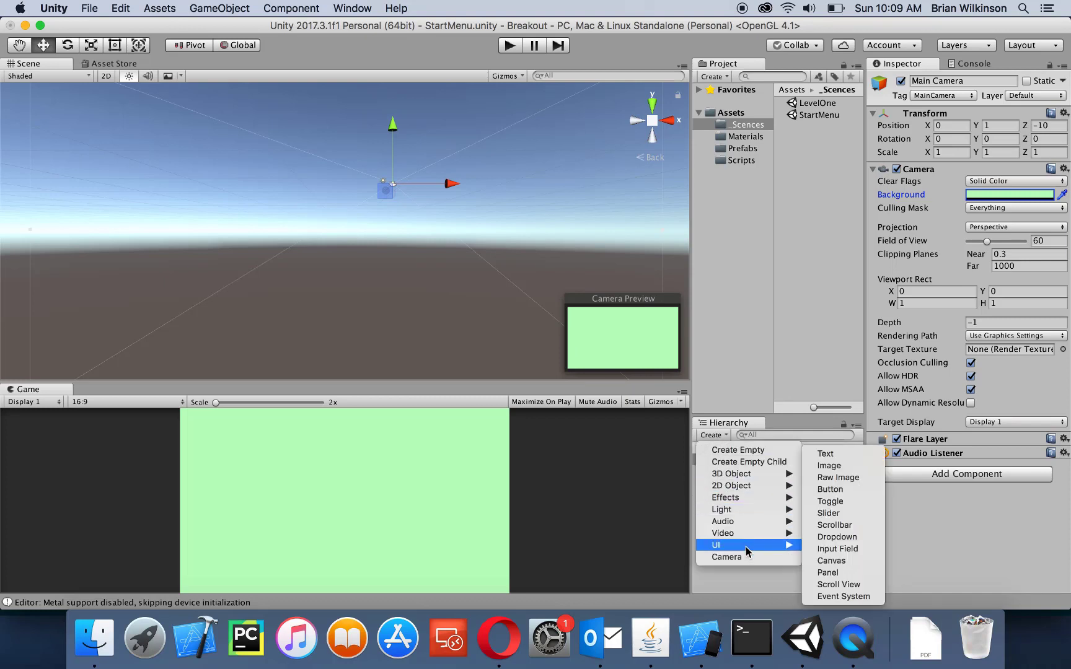
{"action": "left_click", "coordinate": [829, 455]}
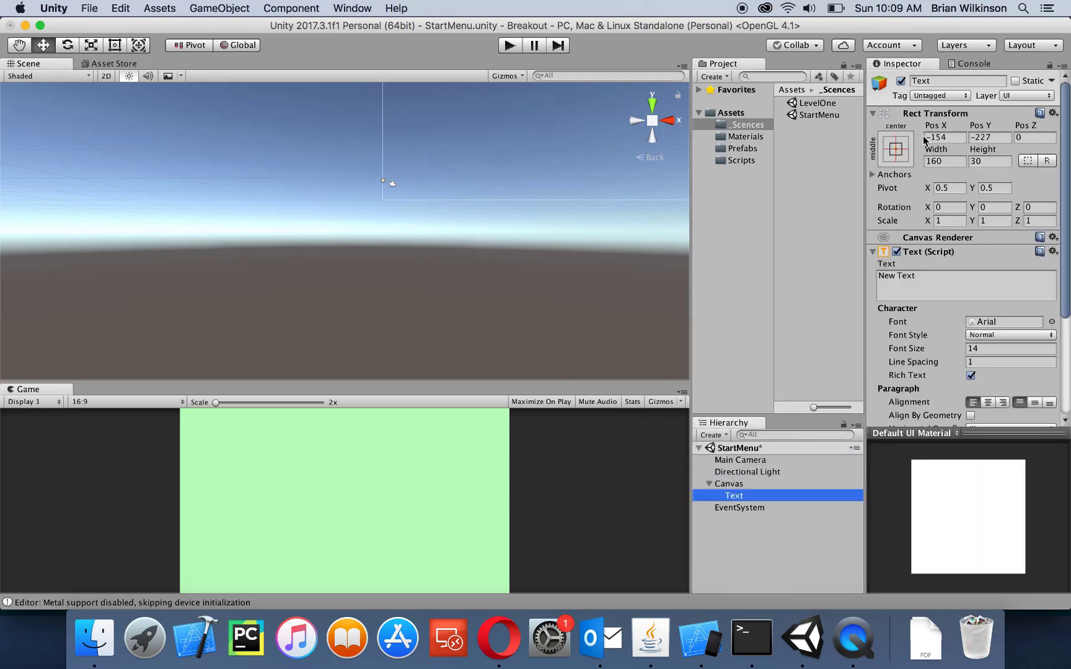
{"action": "left_click", "coordinate": [939, 83]}
{"action": "type", "text": "Welcome"}
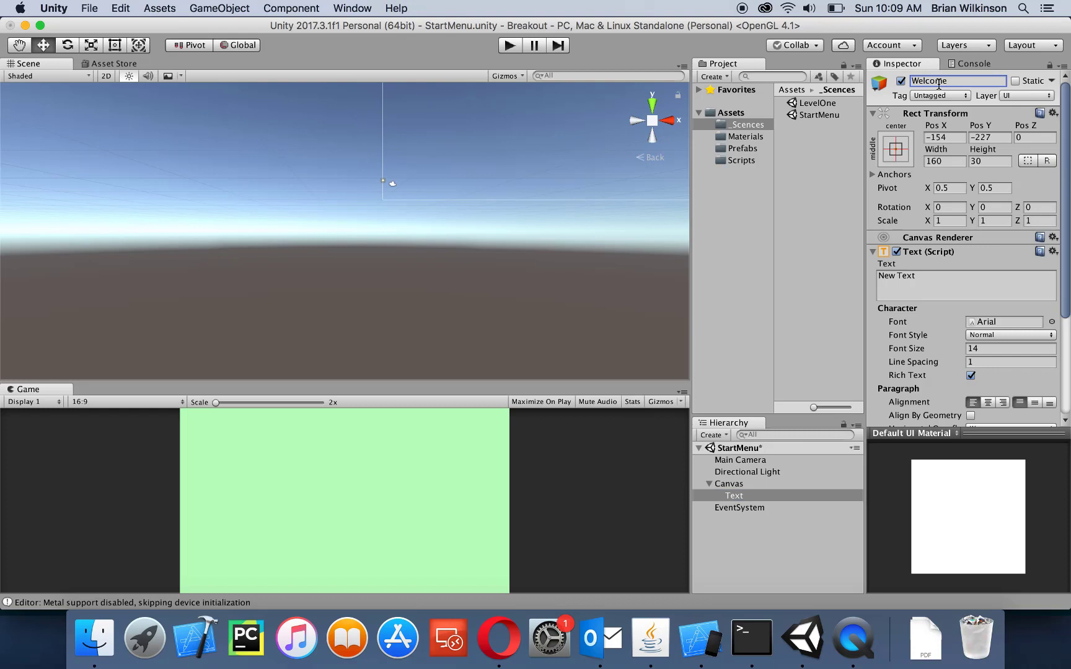
{"action": "key", "text": "Return"}
- Set its text to "Welcome to Breakout -Click the Start Button When Ready."
{"action": "left_click", "coordinate": [885, 282]}
{"action": "key", "text": "super+a"}
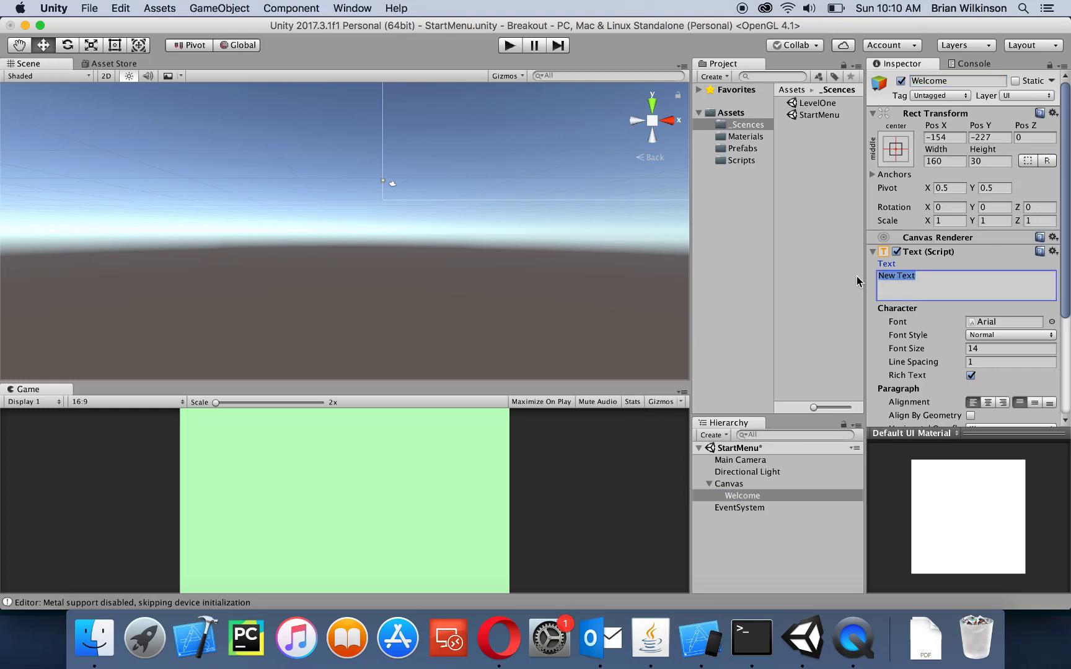
{"action": "type", "text": "Welcome"}
{"action": "type", "text": " to Breakout"}
{"action": "type", "text": " - liv"}
{"action": "key", "text": "BackSpace"}
{"action": "key", "text": "BackSpace"}
{"action": "key", "text": "BackSpace"}
{"action": "key", "text": "BackSpace"}
{"action": "key", "text": "BackSpace"}
{"action": "type", "text": "Click the S"}
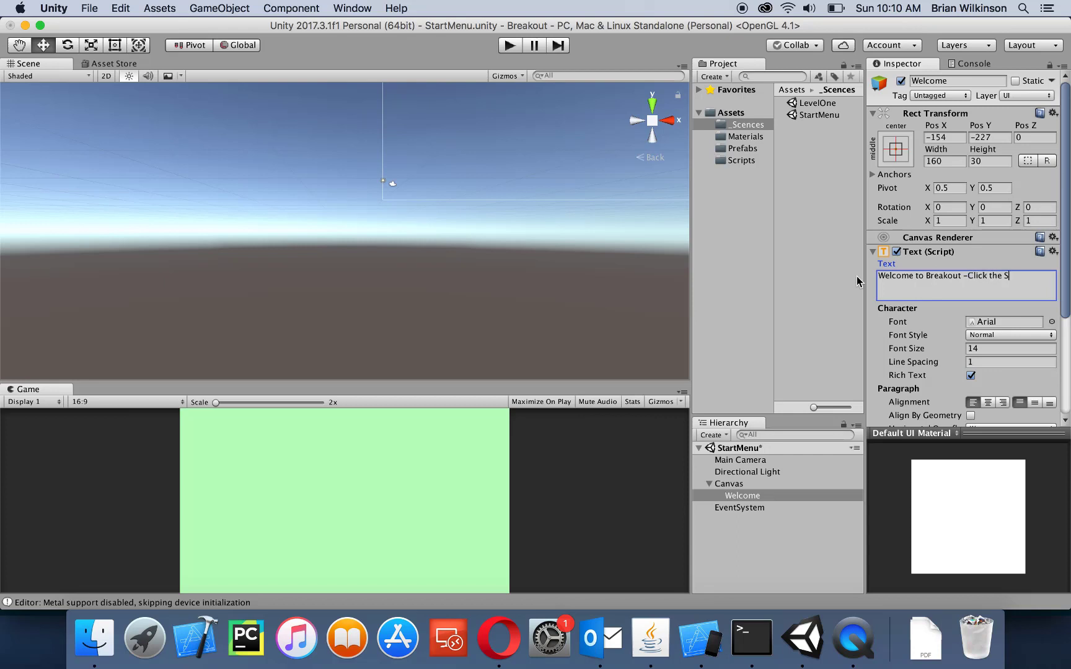
{"action": "type", "text": "tart Button when Ready"}
{"action": "left_click", "coordinate": [882, 286]}
{"action": "key", "text": "BackSpace"}
{"action": "type", "text": "W"}
{"action": "left_click", "coordinate": [947, 286]}
{"action": "type", "text": "."}
{"action": "left_click", "coordinate": [1053, 114]}
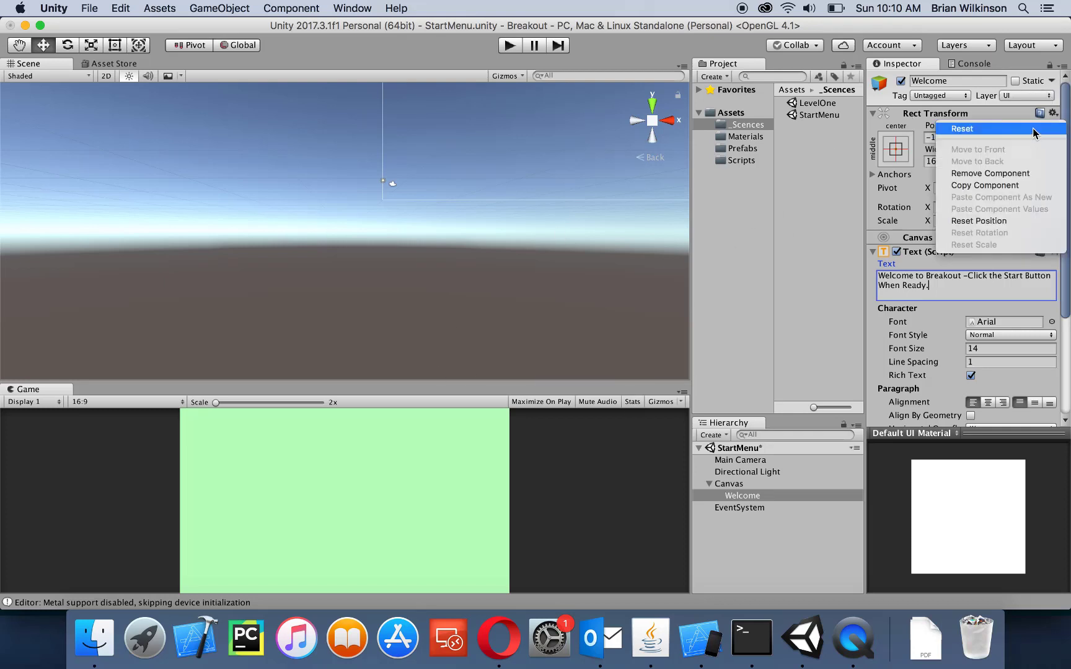
- Reset the Welcome text's Rect Transform to position 0, 0, 0 and centre-align its lines
{"action": "left_click", "coordinate": [1031, 130]}
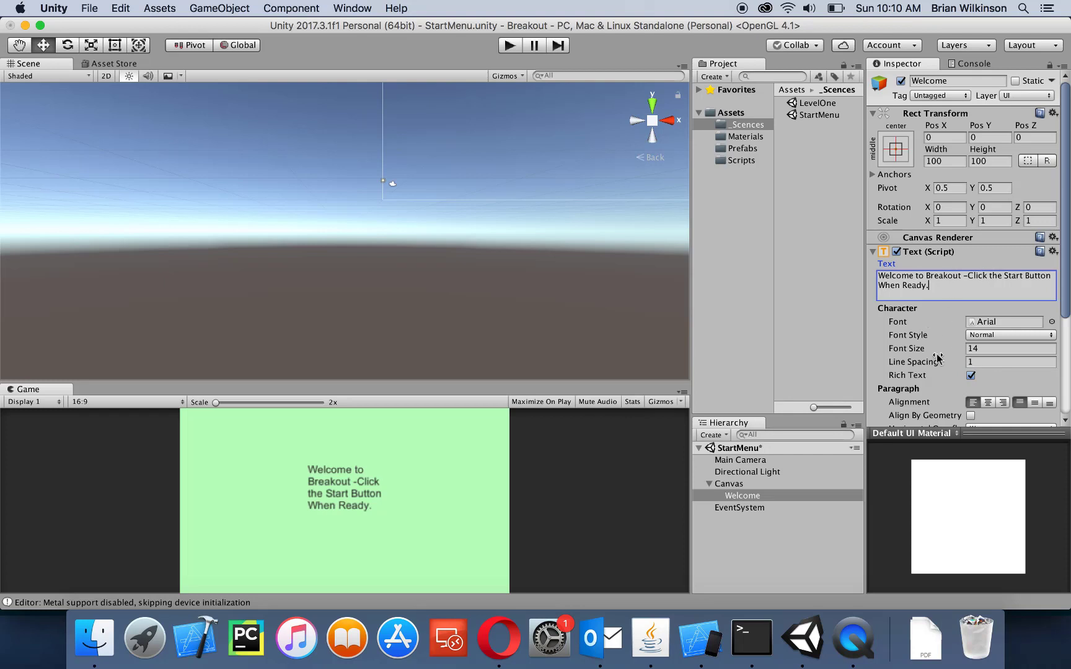
{"action": "scroll", "coordinate": [938, 357], "scroll_direction": "down", "scroll_amount": 5}
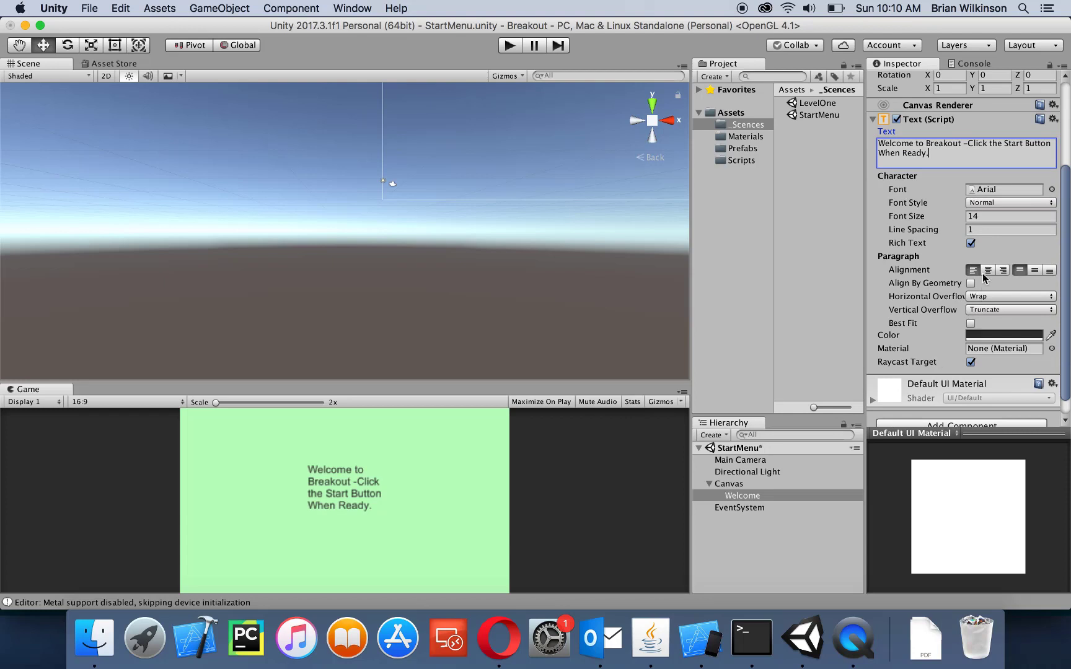
{"action": "left_click", "coordinate": [987, 270]}
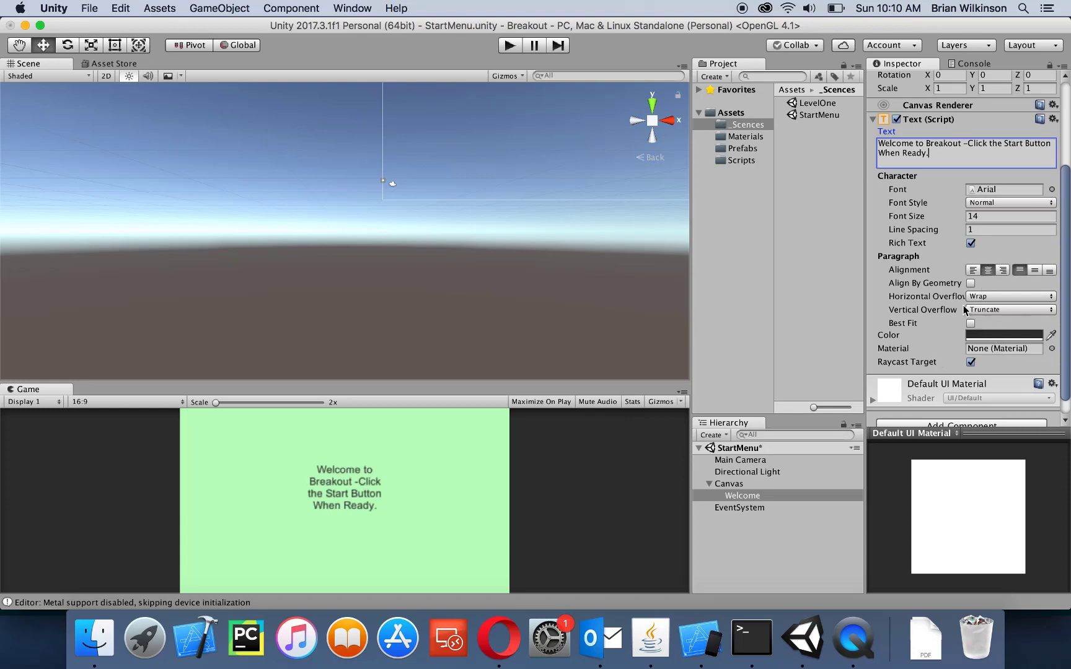
- Change the Welcome text colour to bright red (F80000)
{"action": "left_click", "coordinate": [989, 334]}
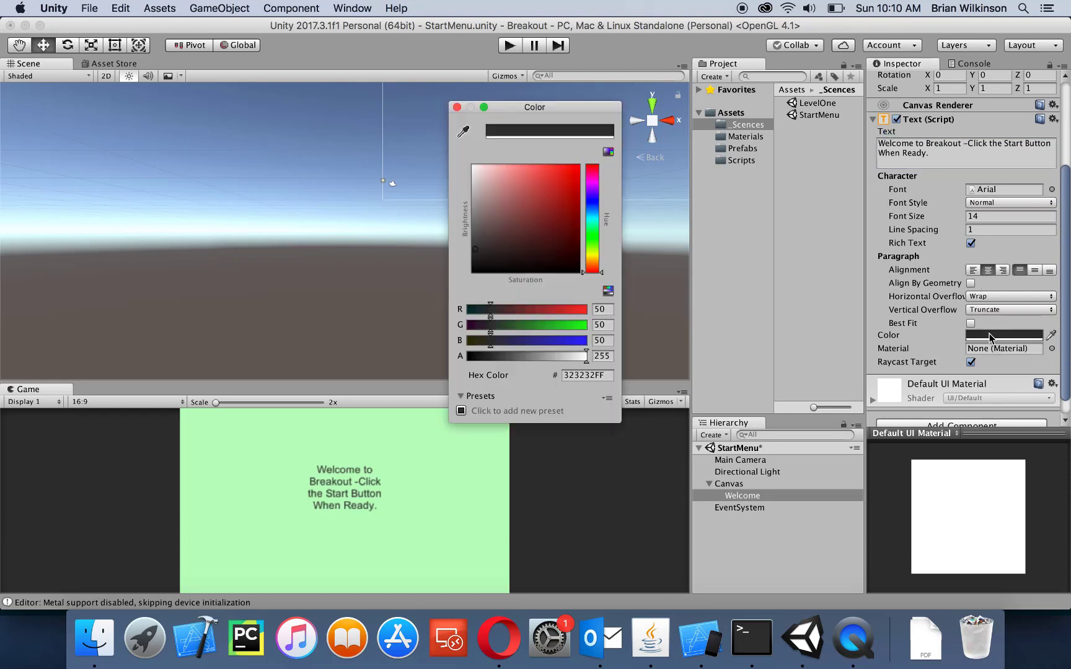
{"action": "left_click", "coordinate": [575, 170]}
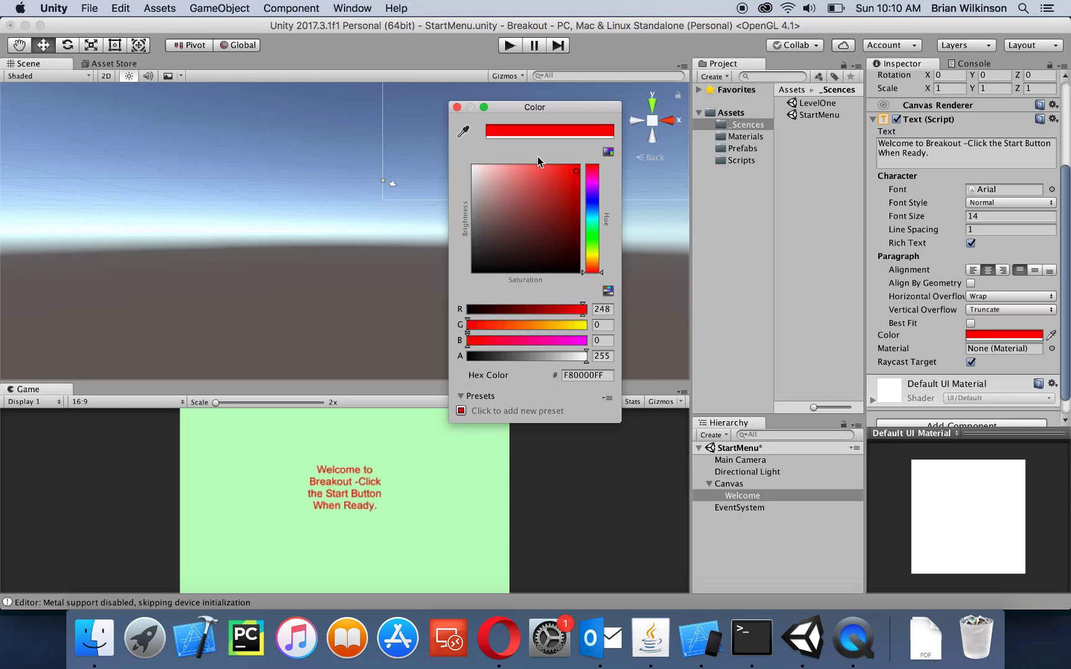
{"action": "left_click", "coordinate": [457, 109]}
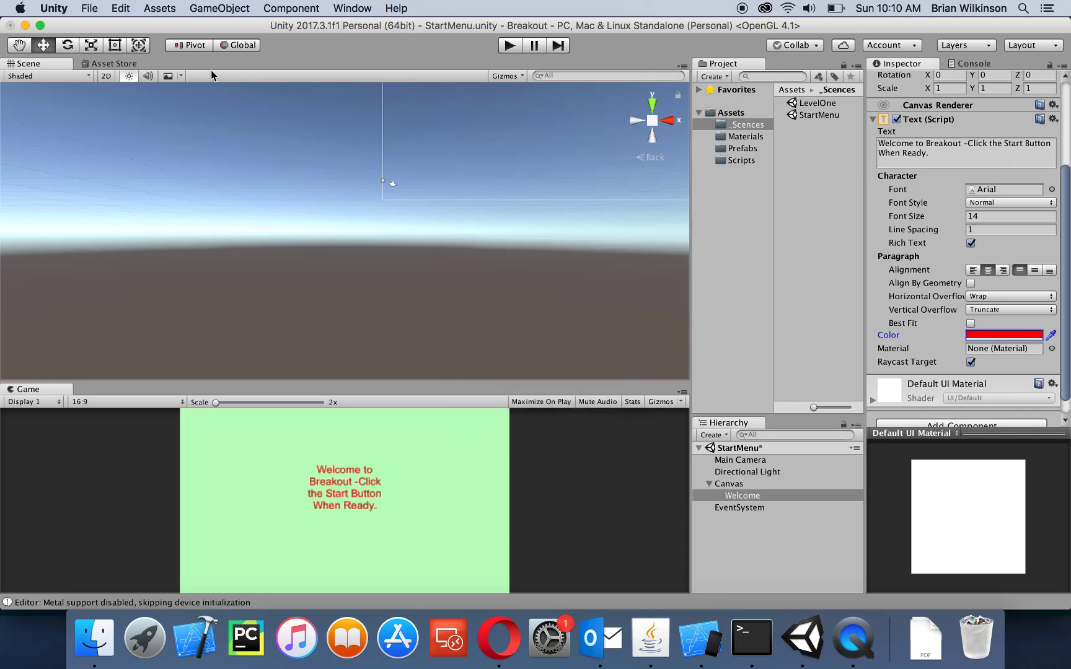
{"action": "left_click", "coordinate": [112, 49]}
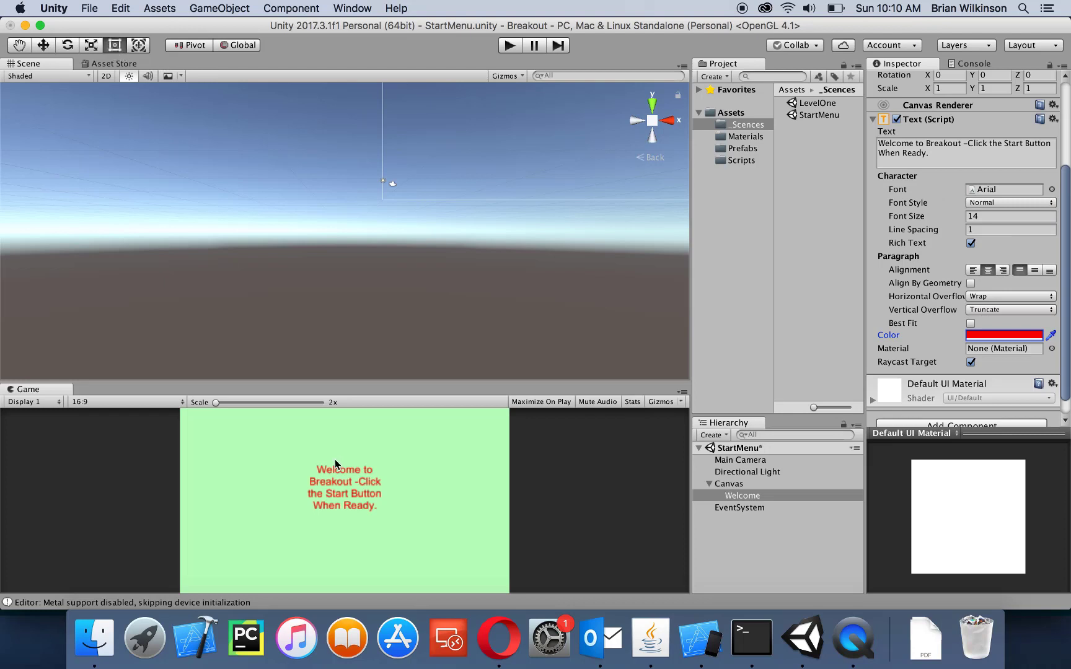
- Set the Welcome text's font size to 30 and widen its box to show three lines
{"action": "left_click", "coordinate": [343, 474]}
{"action": "left_click", "coordinate": [744, 496]}
{"action": "key", "text": "f"}
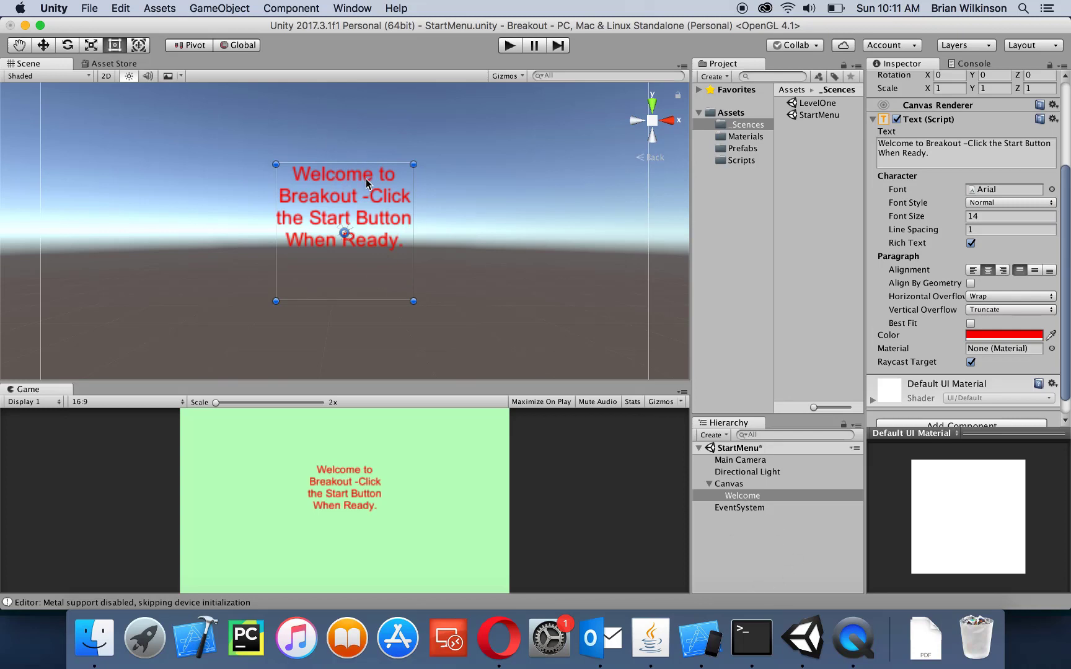
{"action": "left_click_drag", "start_coordinate": [414, 164], "coordinate": [559, 125]}
{"action": "key", "text": "f"}
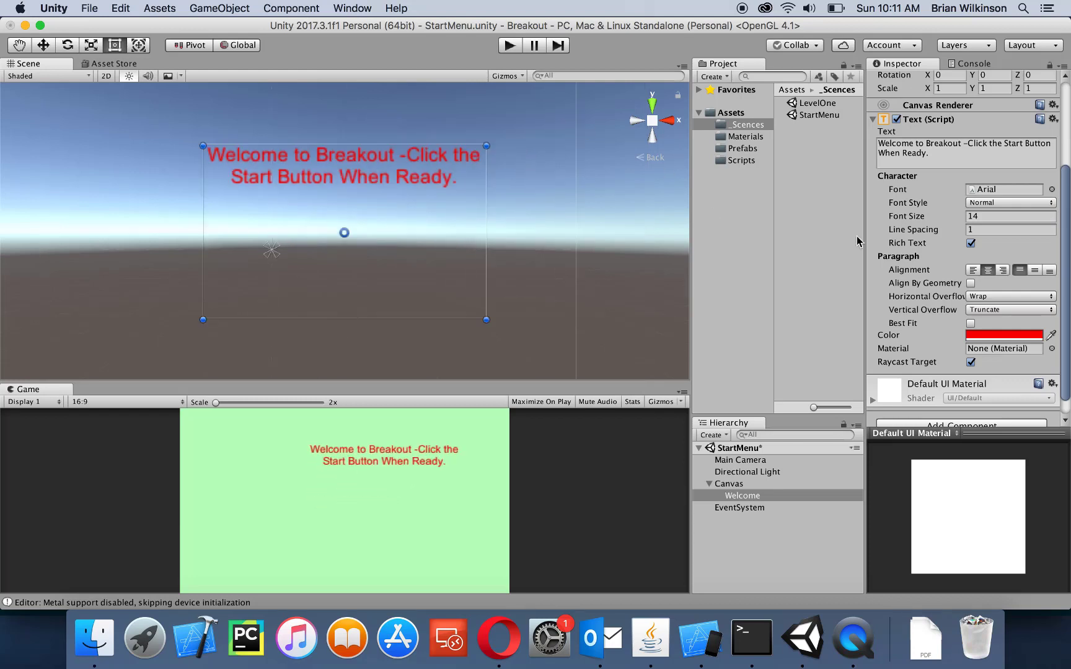
{"action": "left_click", "coordinate": [978, 216]}
{"action": "type", "text": "30"}
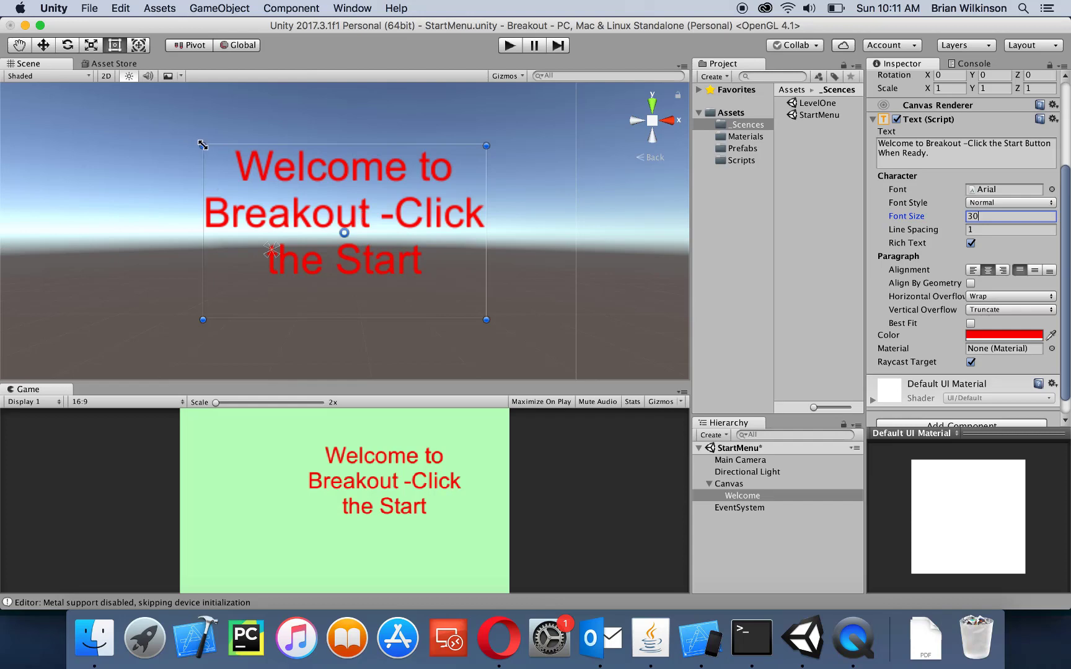
{"action": "left_click_drag", "start_coordinate": [203, 145], "coordinate": [26, 98]}
{"action": "key", "text": "f"}
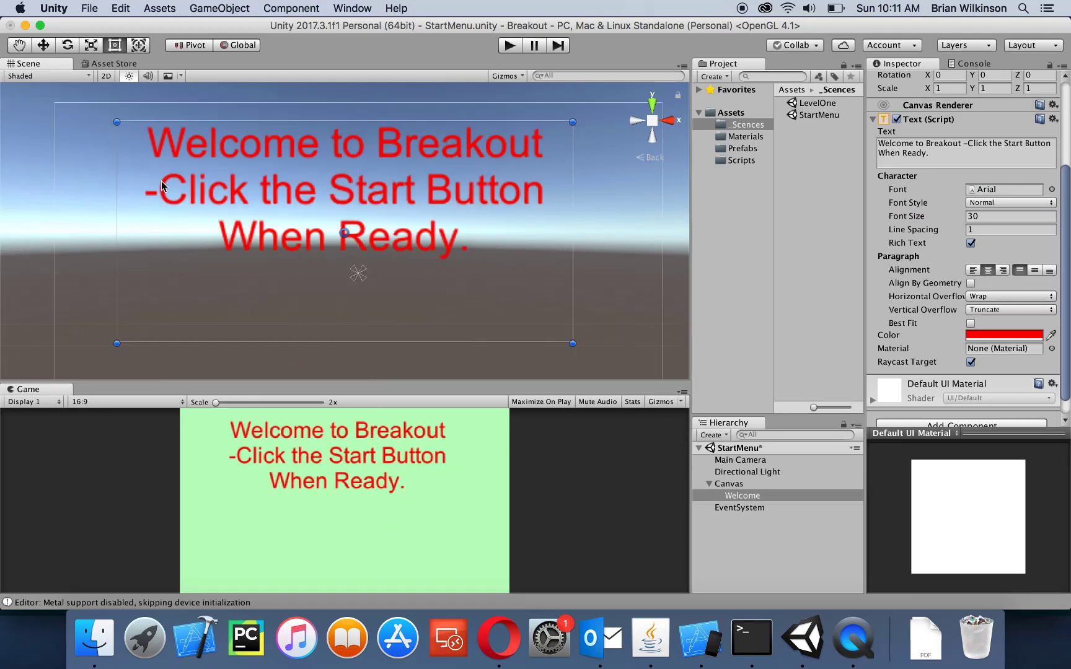
- Delete the dash before 'Click', start it on a new line, and shorten the text box
{"action": "left_click", "coordinate": [969, 143]}
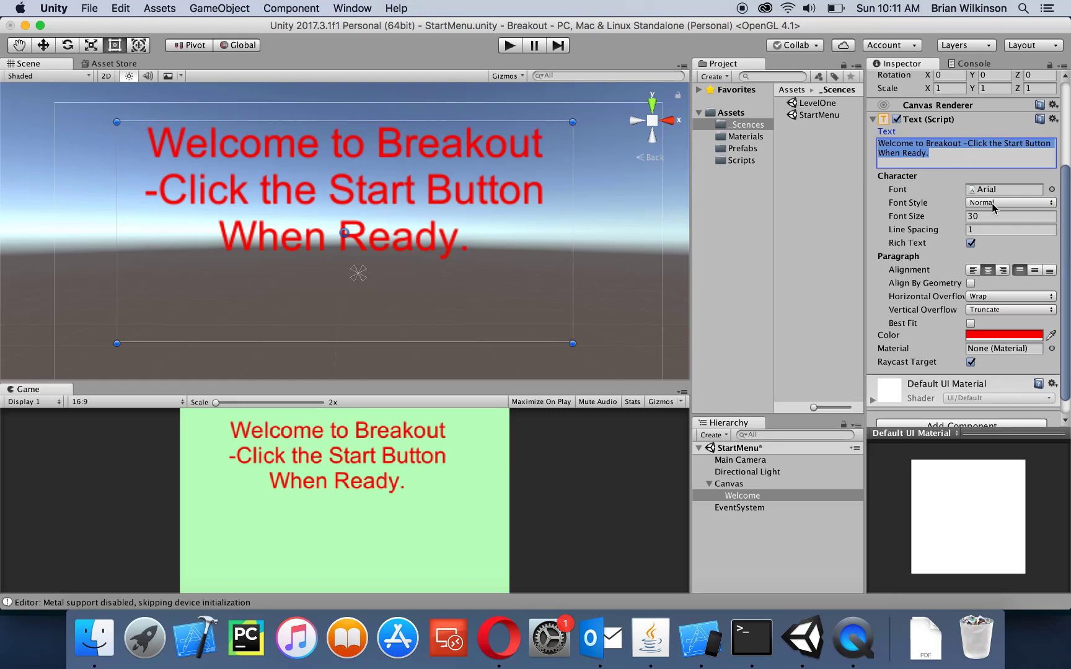
{"action": "key", "text": "Right"}
{"action": "left_click", "coordinate": [967, 143]}
{"action": "key", "text": "BackSpace"}
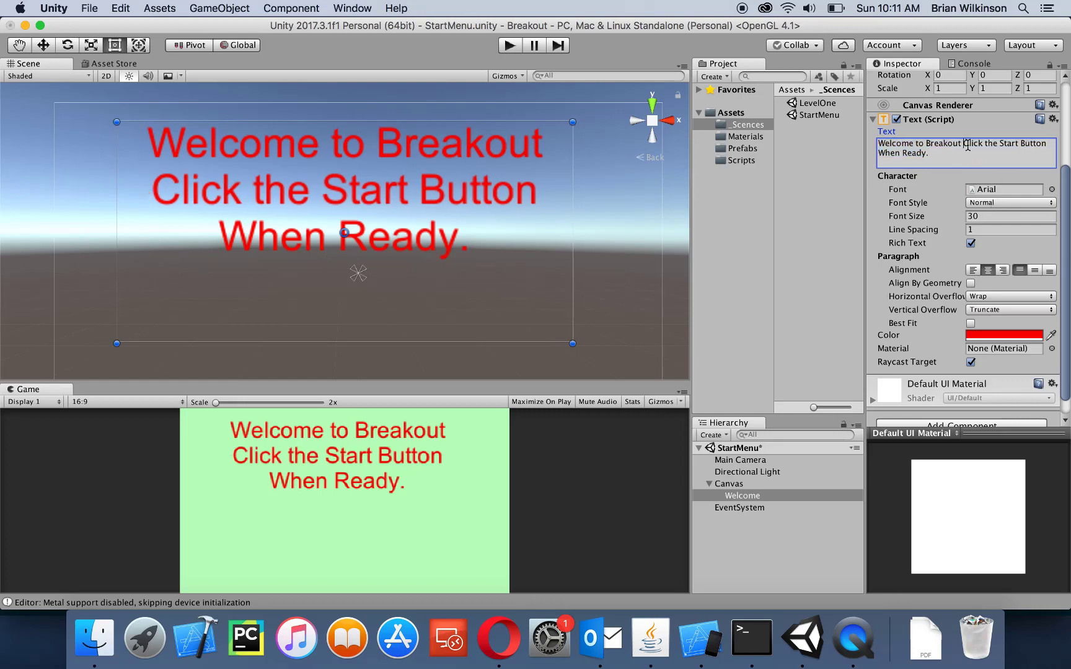
{"action": "key", "text": "BackSpace"}
{"action": "key", "text": "Return"}
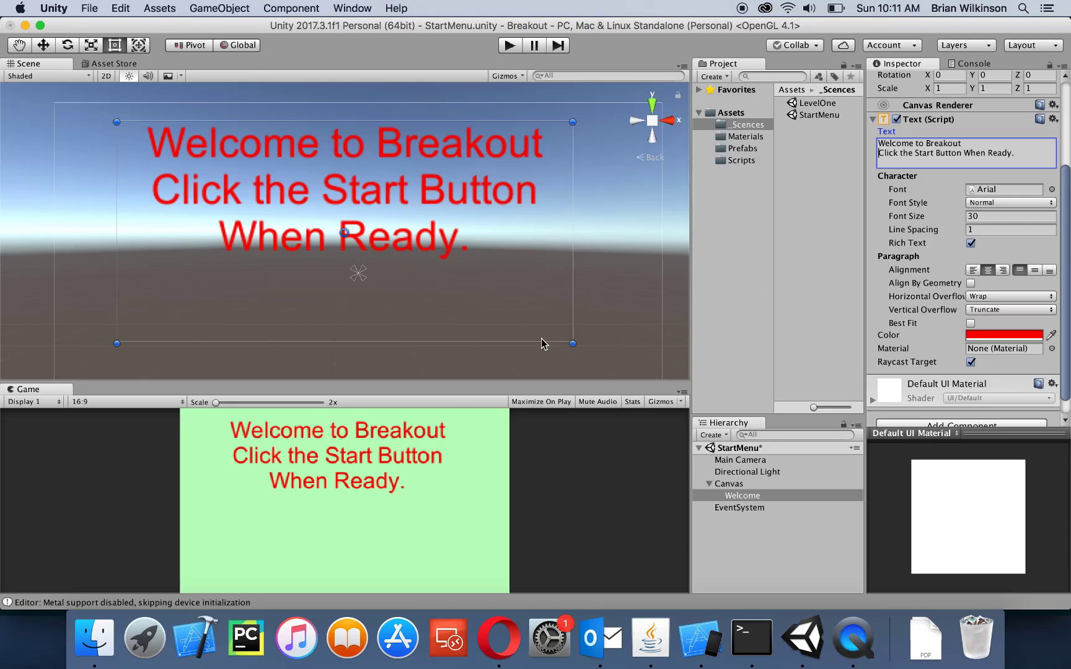
{"action": "left_click_drag", "start_coordinate": [570, 343], "coordinate": [568, 276]}
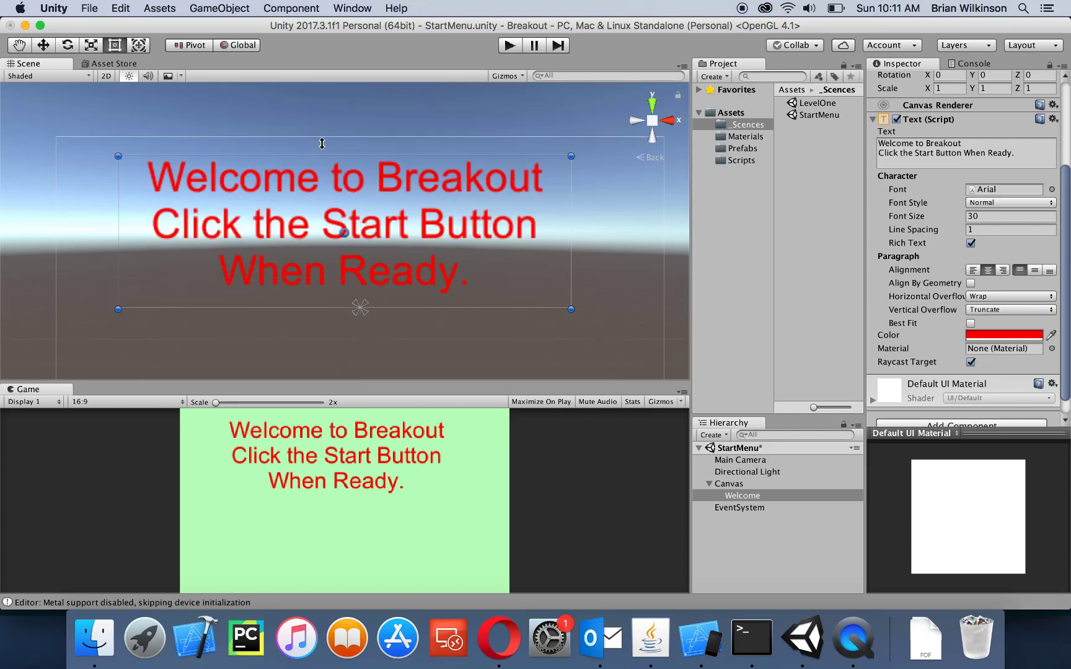
- Pan the Scene view so the Welcome text sits higher, then open the Hierarchy Create menu
{"action": "scroll", "coordinate": [651, 308], "scroll_direction": "down", "scroll_amount": 1}
{"action": "scroll", "coordinate": [650, 308], "scroll_direction": "up", "scroll_amount": 1}
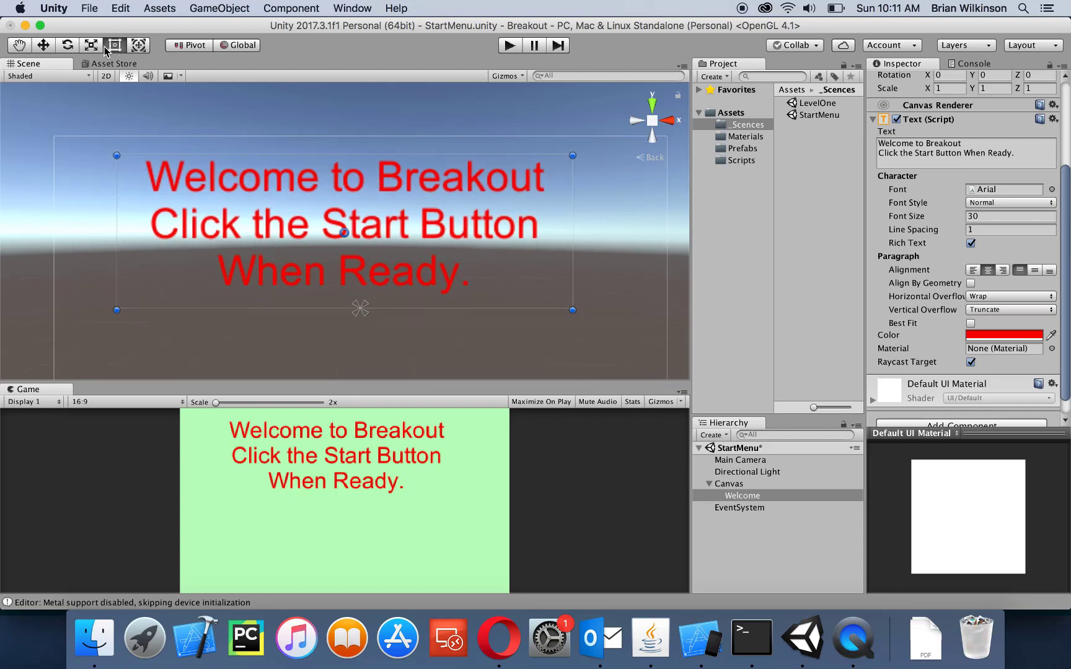
{"action": "left_click", "coordinate": [19, 45]}
{"action": "scroll", "coordinate": [304, 230], "scroll_direction": "down", "scroll_amount": 1}
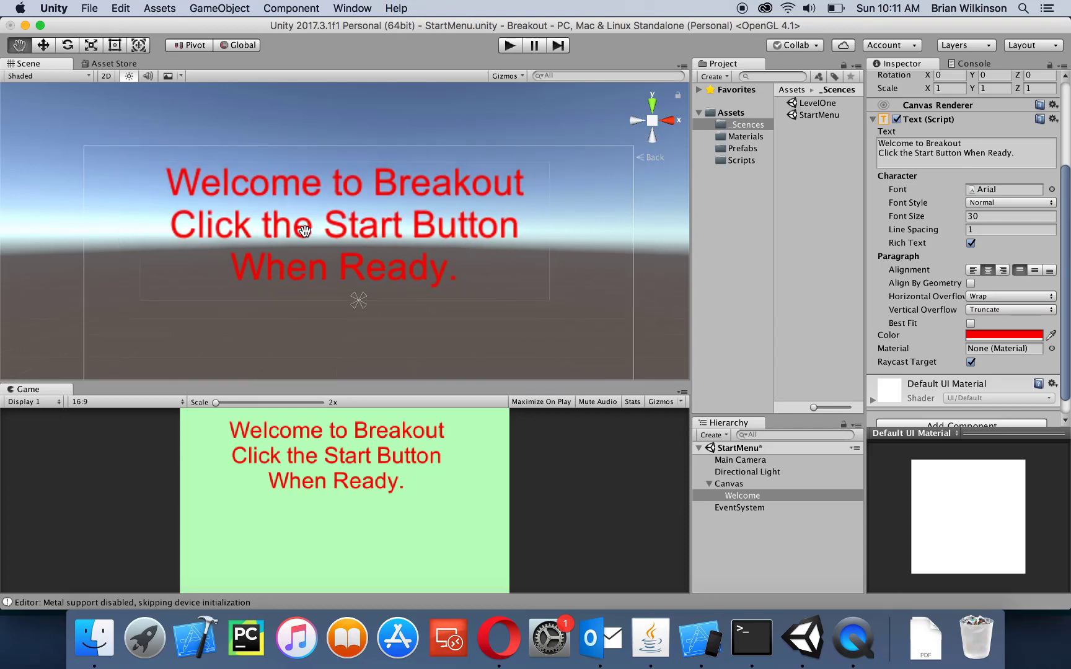
{"action": "left_click_drag", "start_coordinate": [340, 313], "coordinate": [341, 253]}
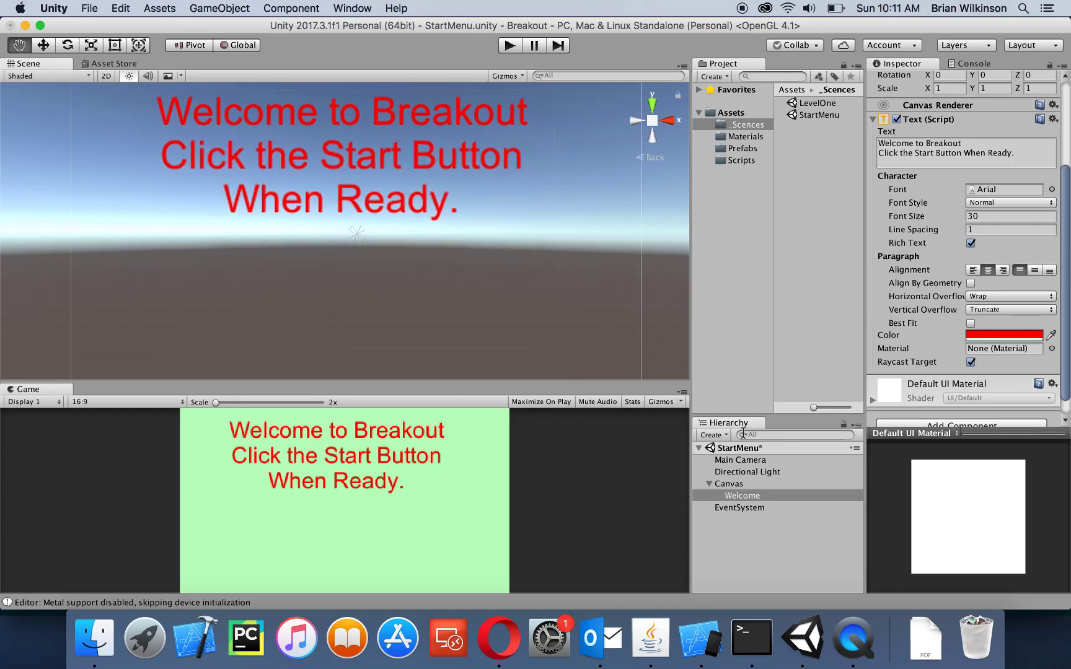
{"action": "left_click", "coordinate": [750, 496]}
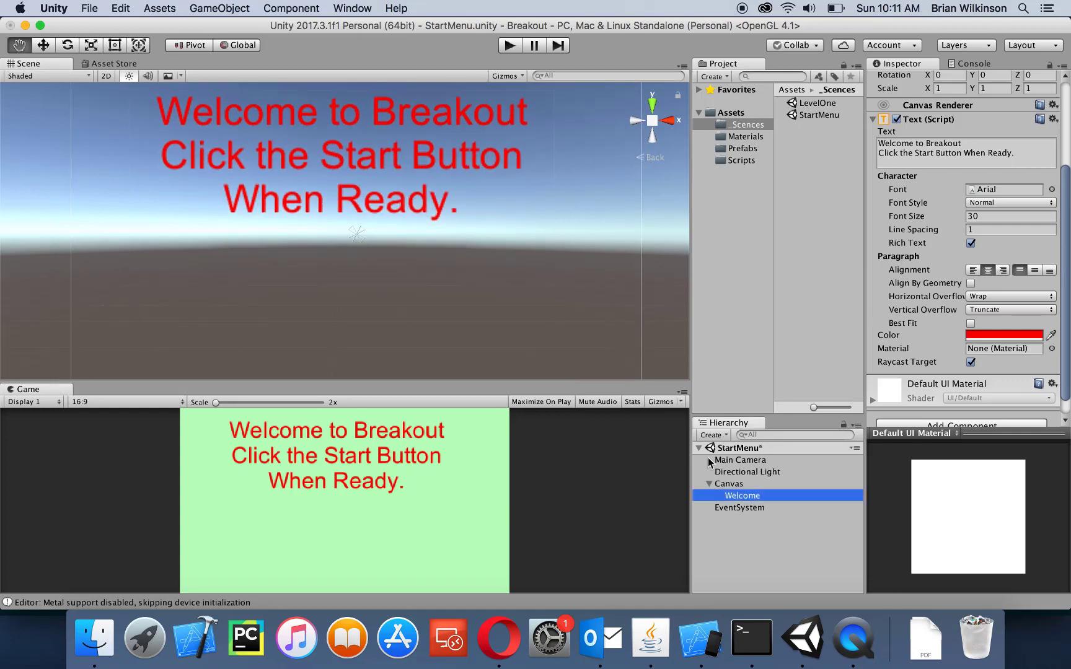
{"action": "left_click", "coordinate": [712, 435]}
- Add a UI Text named StartButton under Canvas with its text set to 'Start'
{"action": "mouse_move", "coordinate": [730, 545]}
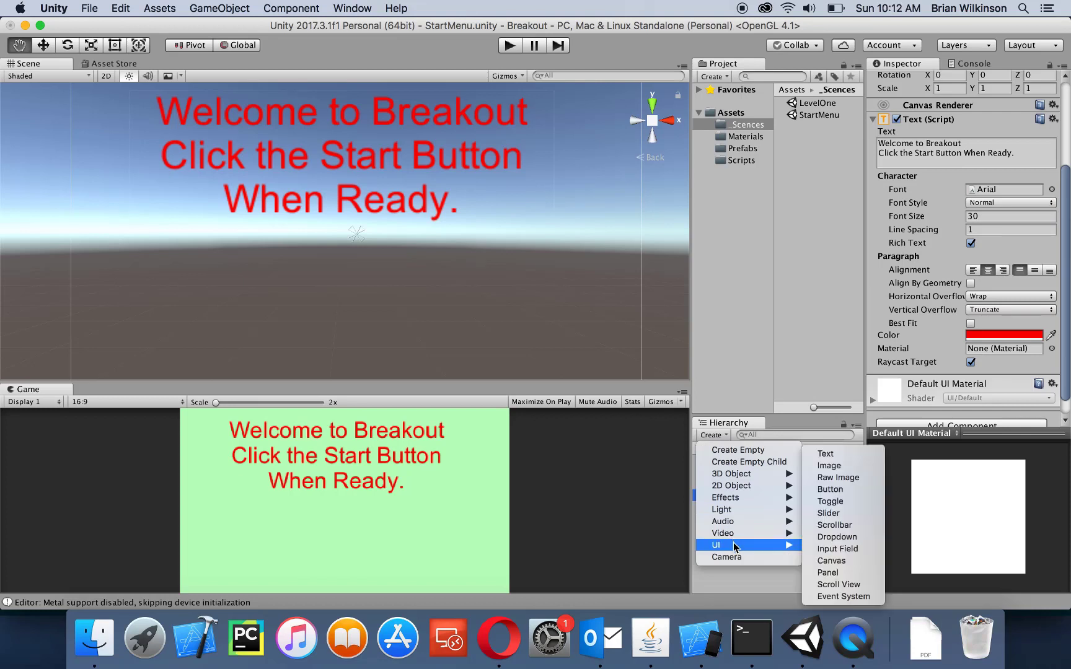
{"action": "left_click", "coordinate": [838, 456]}
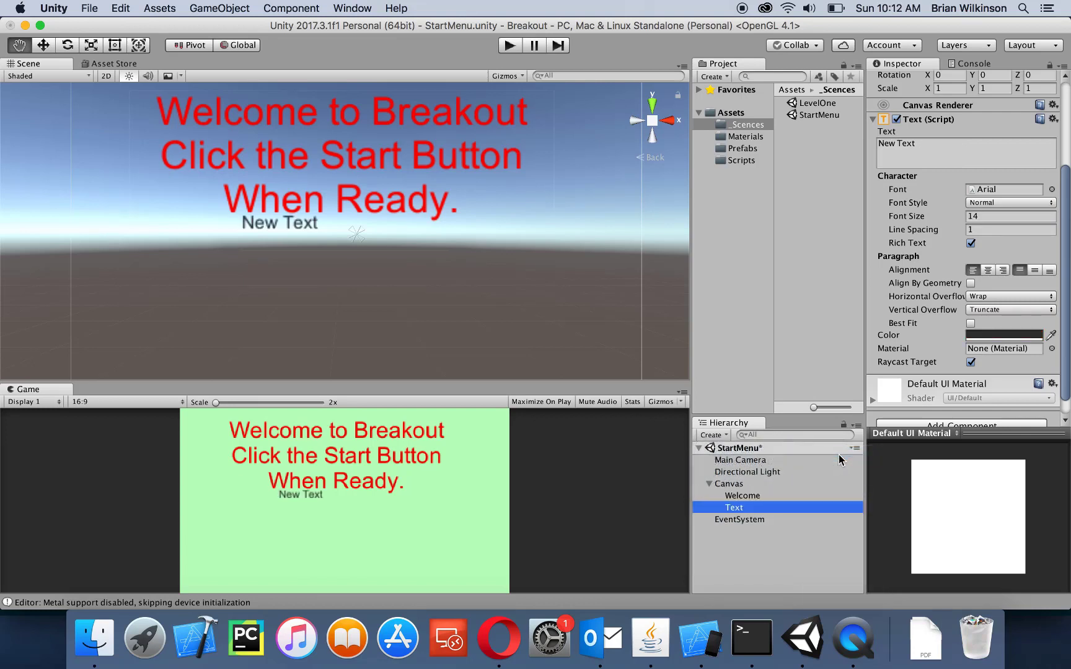
{"action": "left_click", "coordinate": [739, 509]}
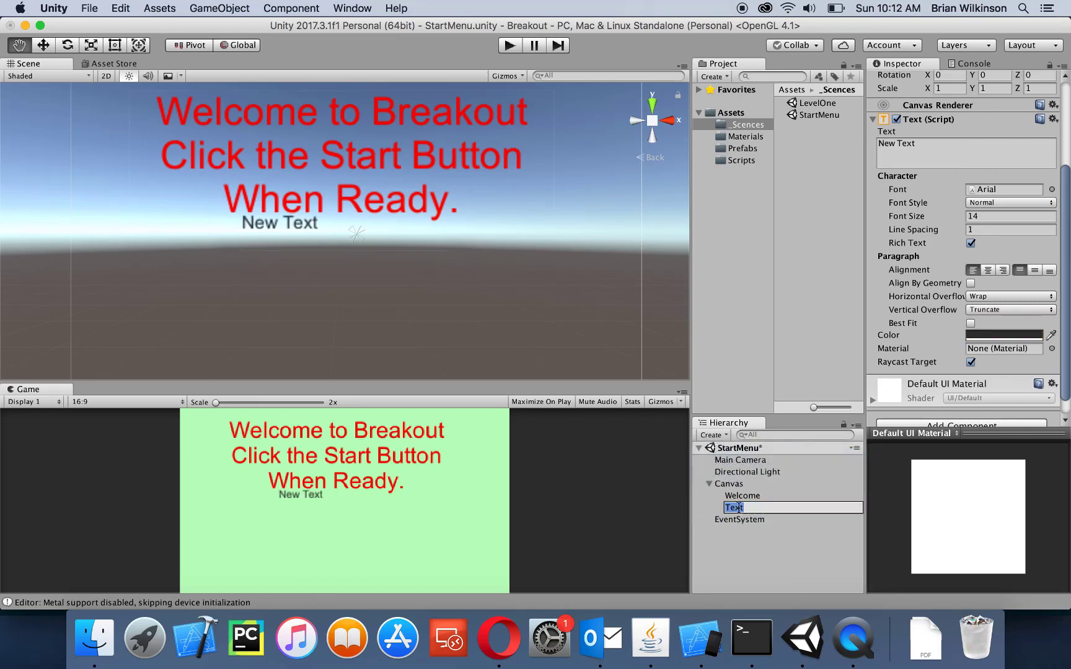
{"action": "type", "text": "StartButton"}
{"action": "key", "text": "Return"}
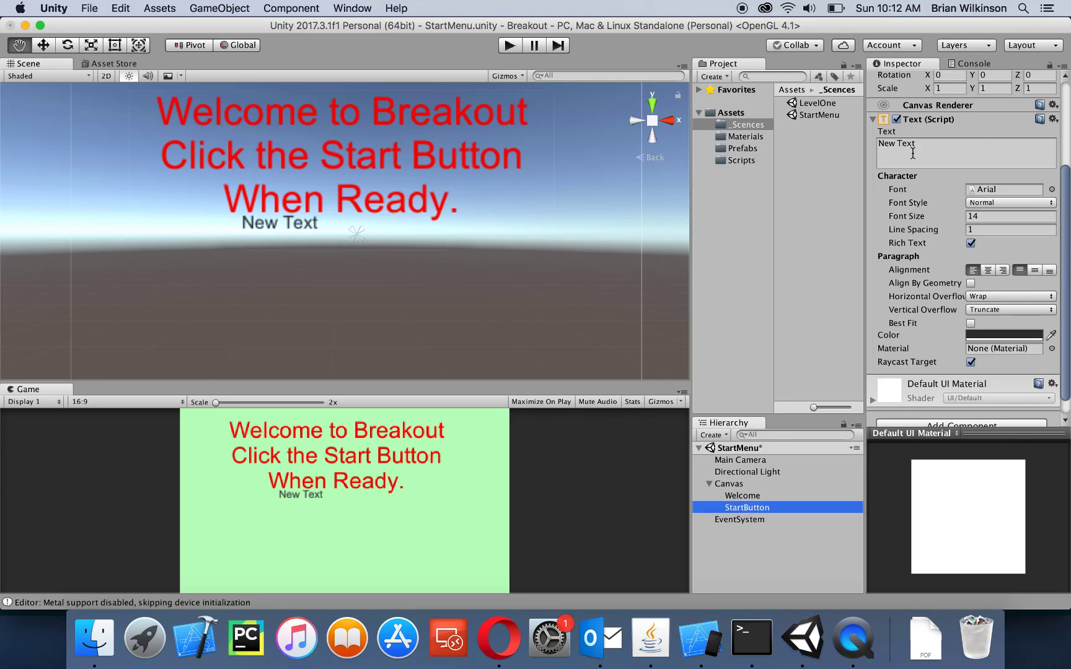
{"action": "left_click_drag", "start_coordinate": [921, 144], "coordinate": [868, 145]}
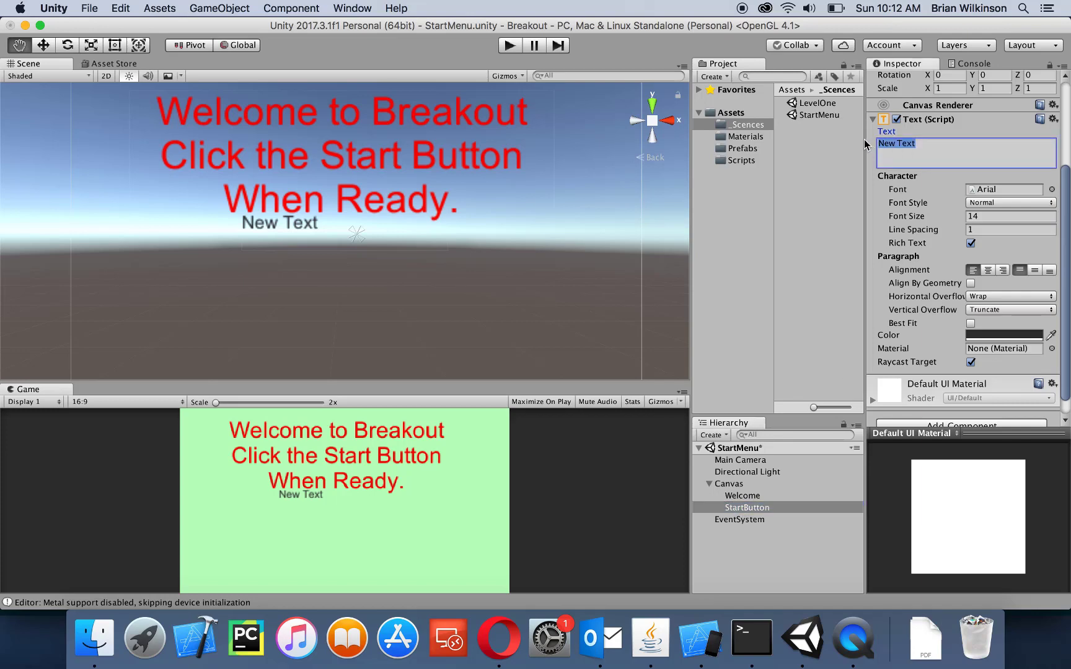
{"action": "type", "text": "Start"}
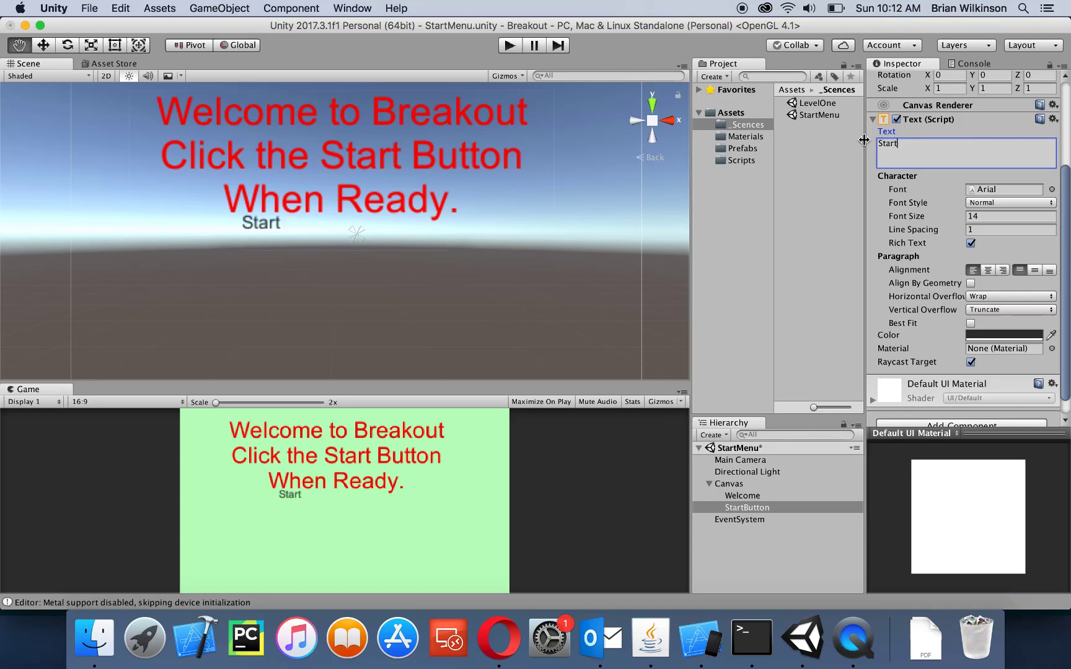
{"action": "scroll", "coordinate": [976, 127], "scroll_direction": "up", "scroll_amount": 4}
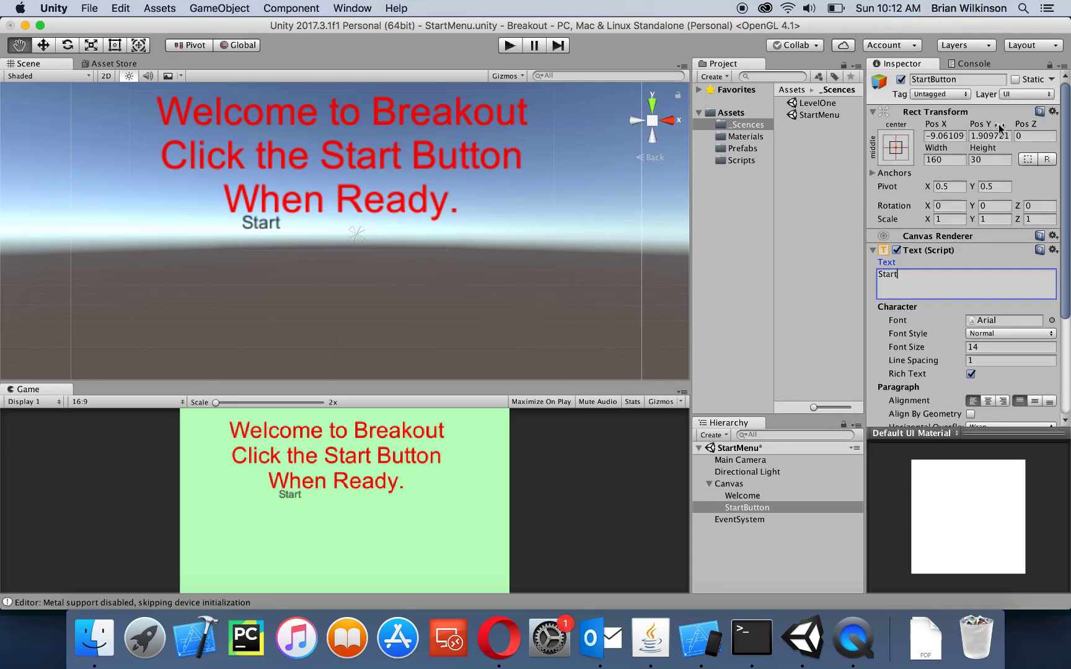
- Reset StartButton's Rect Transform, then drag the Start text below the welcome message (Pos Y about -81.4)
{"action": "left_click", "coordinate": [1053, 112]}
{"action": "left_click", "coordinate": [1026, 127]}
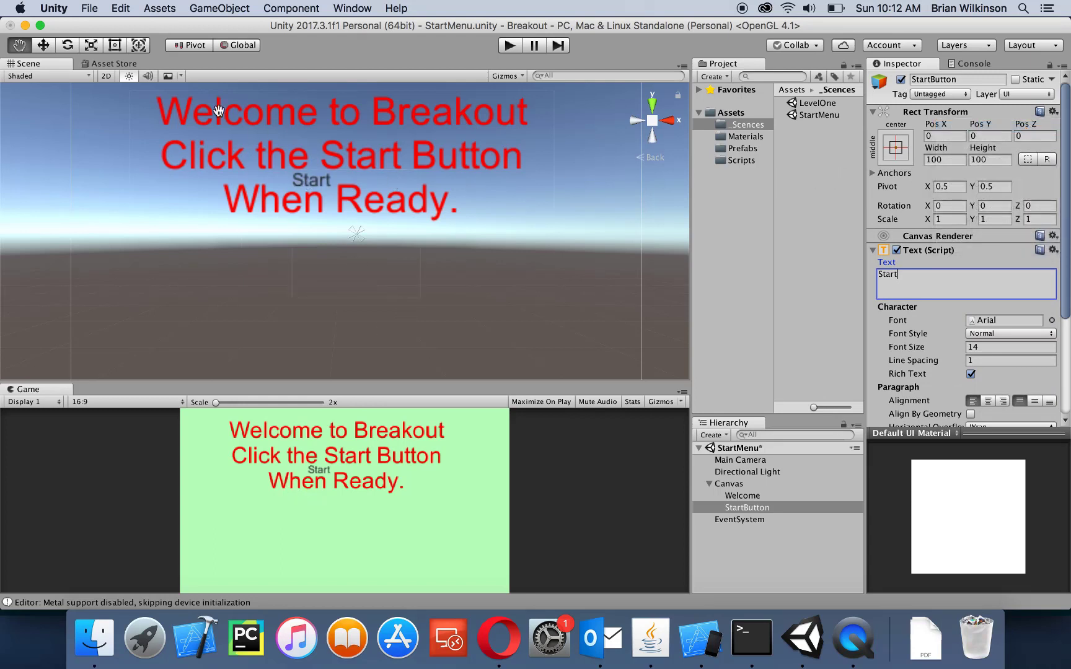
{"action": "left_click", "coordinate": [114, 44]}
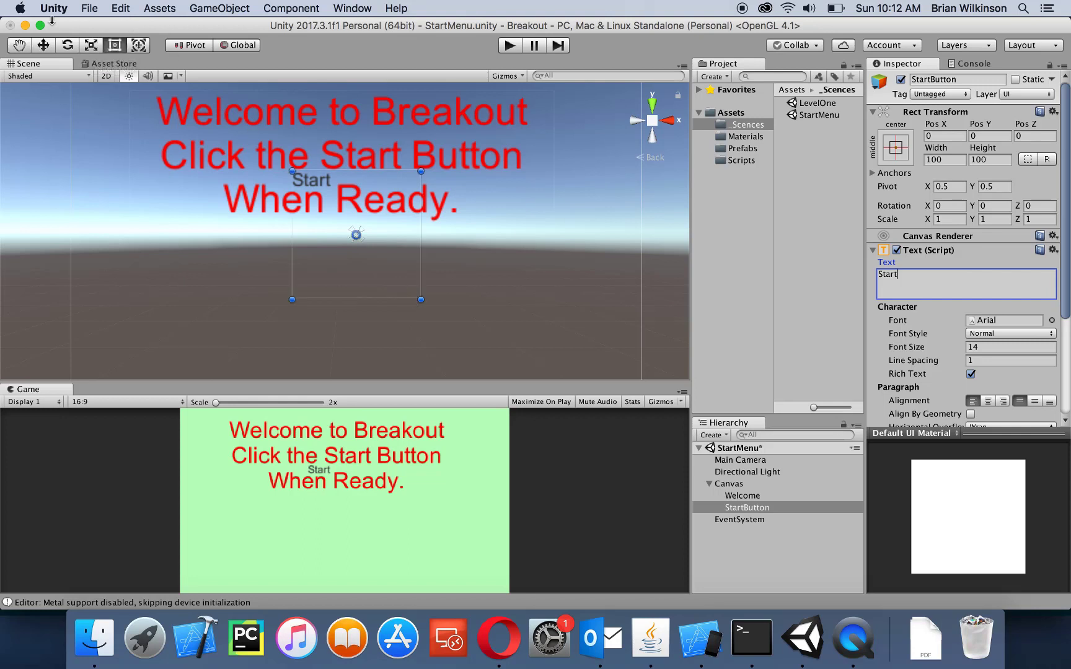
{"action": "left_click", "coordinate": [43, 45]}
{"action": "left_click_drag", "start_coordinate": [355, 178], "coordinate": [365, 282]}
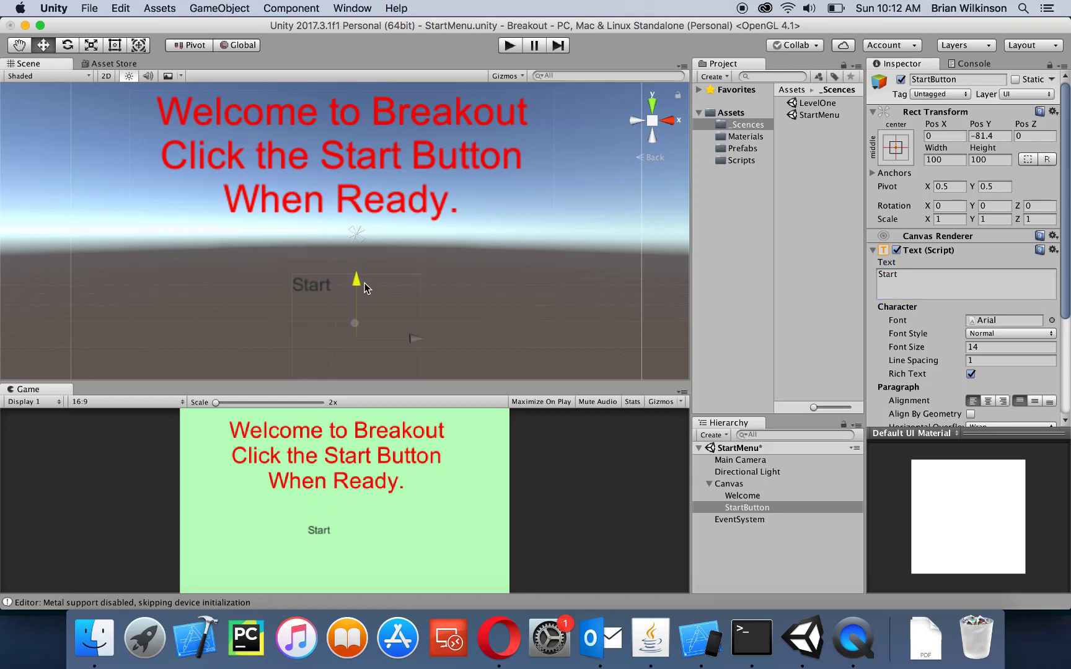
{"action": "left_click_drag", "start_coordinate": [414, 339], "coordinate": [455, 344]}
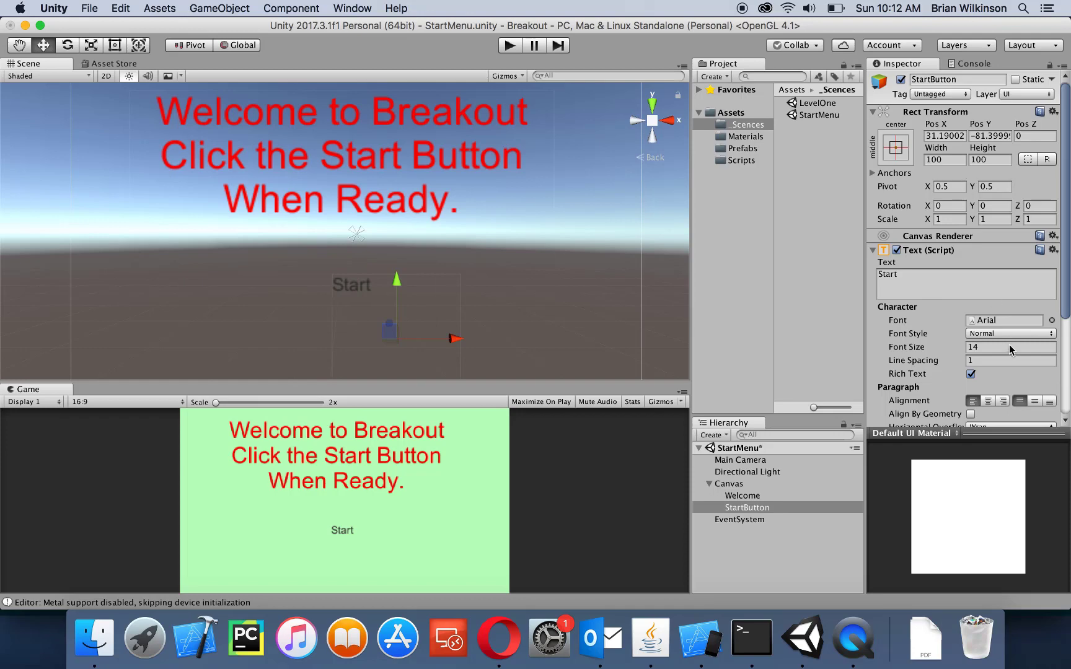
- Set the Start text's font size to 32
{"action": "left_click", "coordinate": [982, 348]}
{"action": "type", "text": "40"}
{"action": "key", "text": "BackSpace"}
{"action": "key", "text": "BackSpace"}
{"action": "type", "text": "32"}
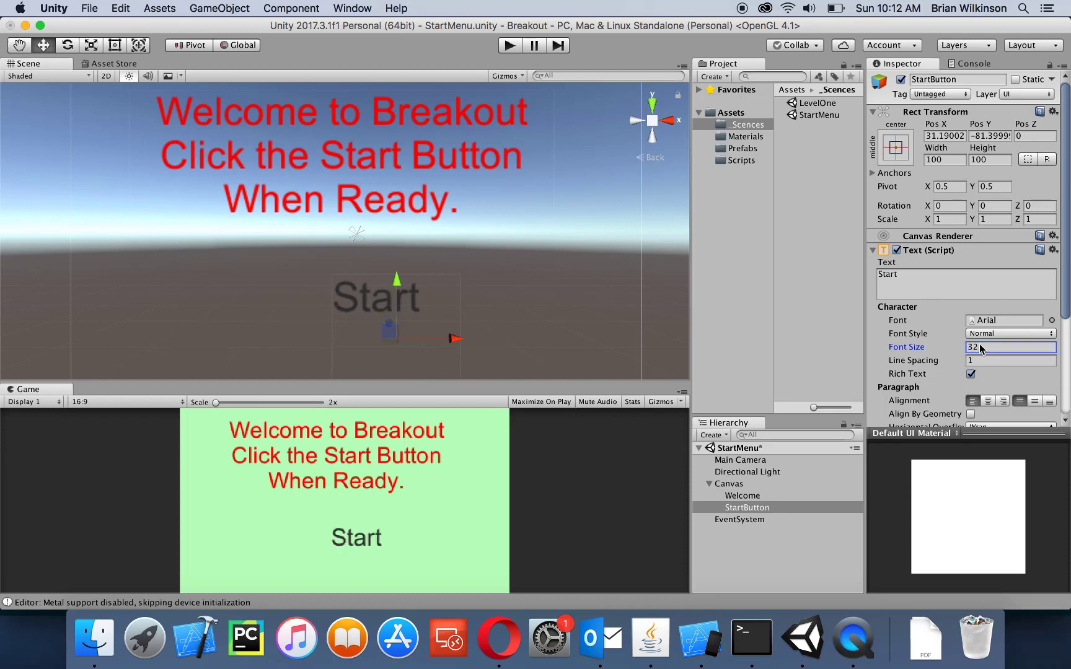